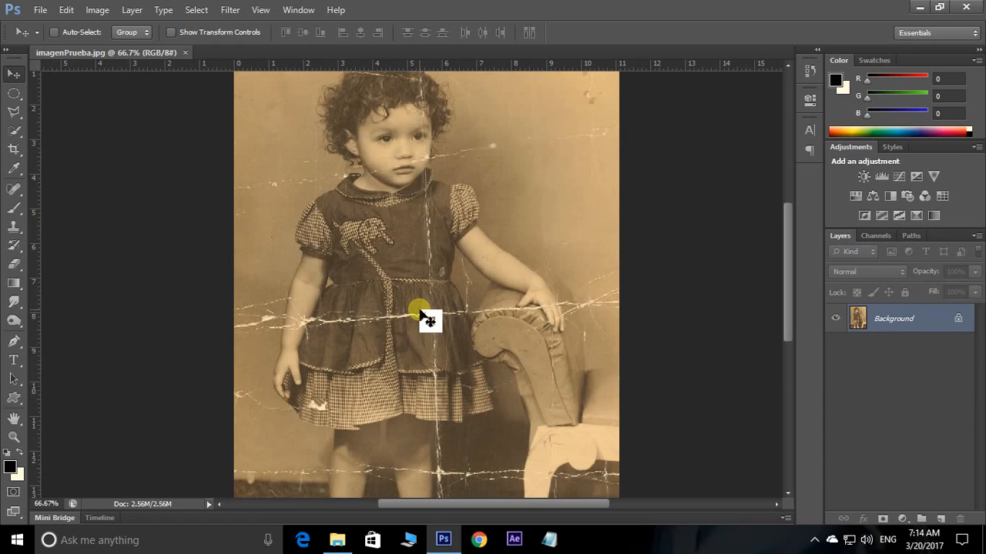
pyautogui.press('b')
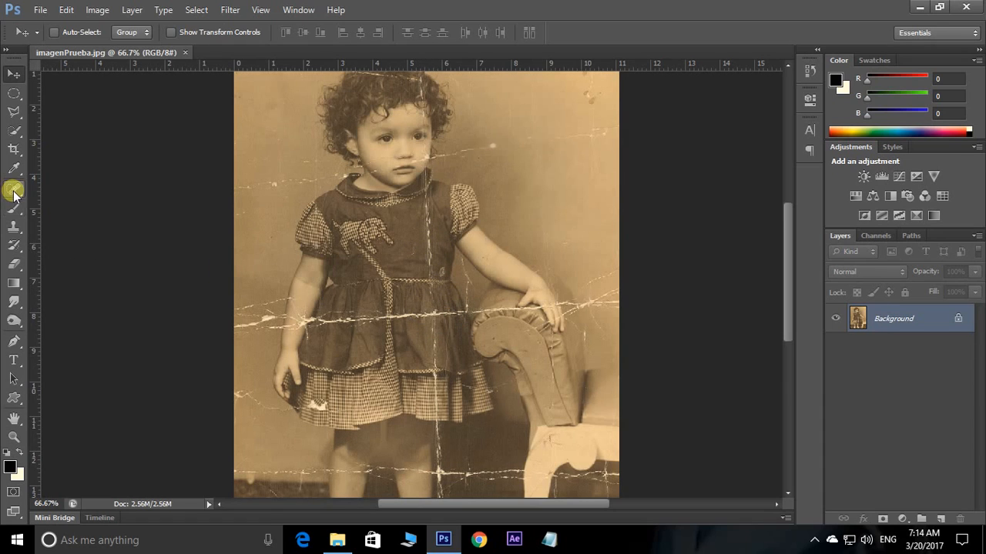
pyautogui.click(14, 193)
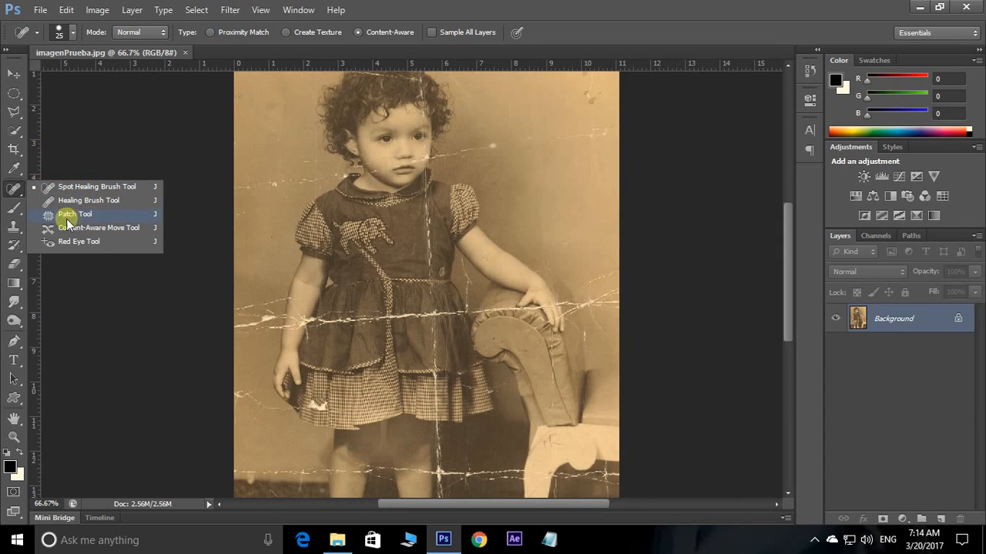
pyautogui.click(14, 226)
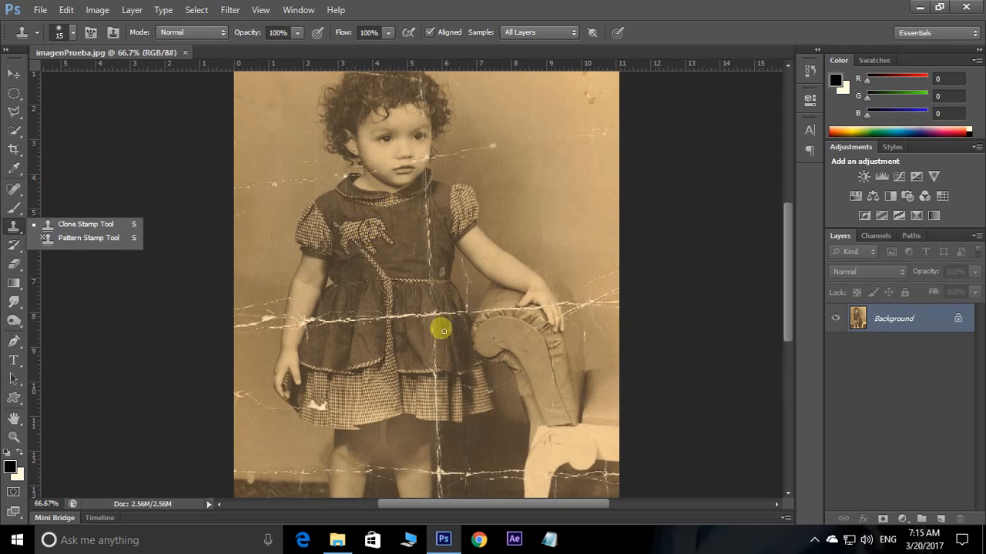
pyautogui.click(85, 225)
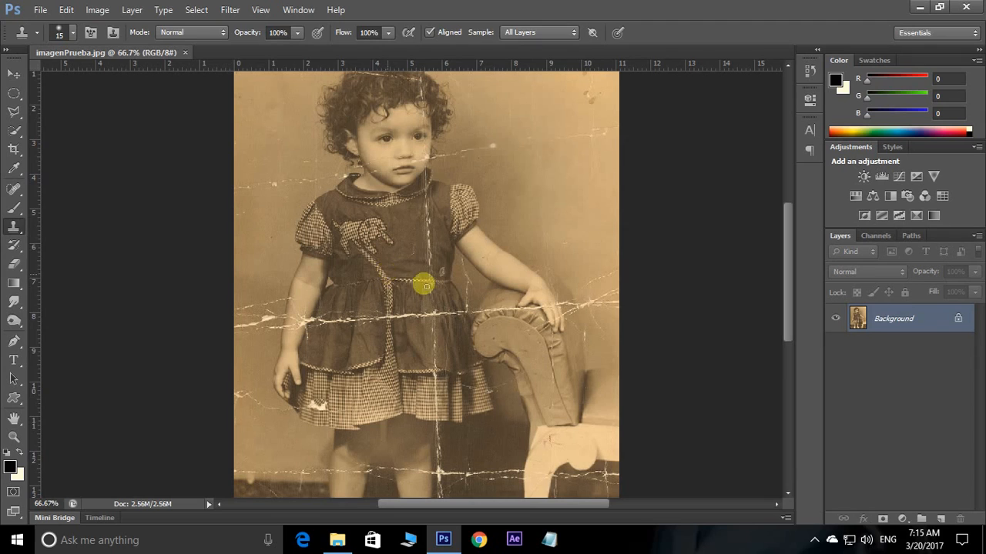
# Step: Duplicate the Background layer so the retouching is done on a copy of the photo
pyautogui.moveTo(917, 351); pyautogui.dragTo(917, 327)
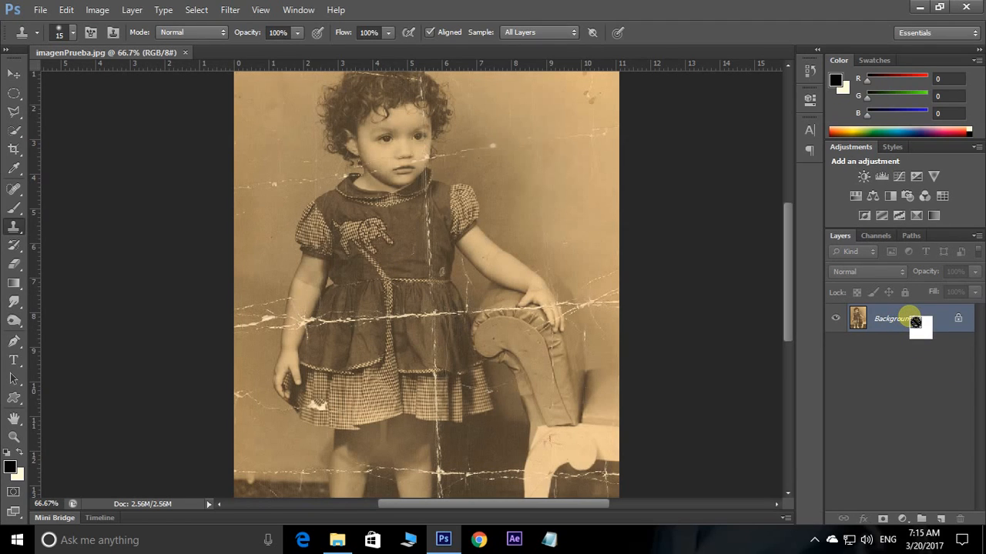
pyautogui.hotkey('ctrl', 'j')
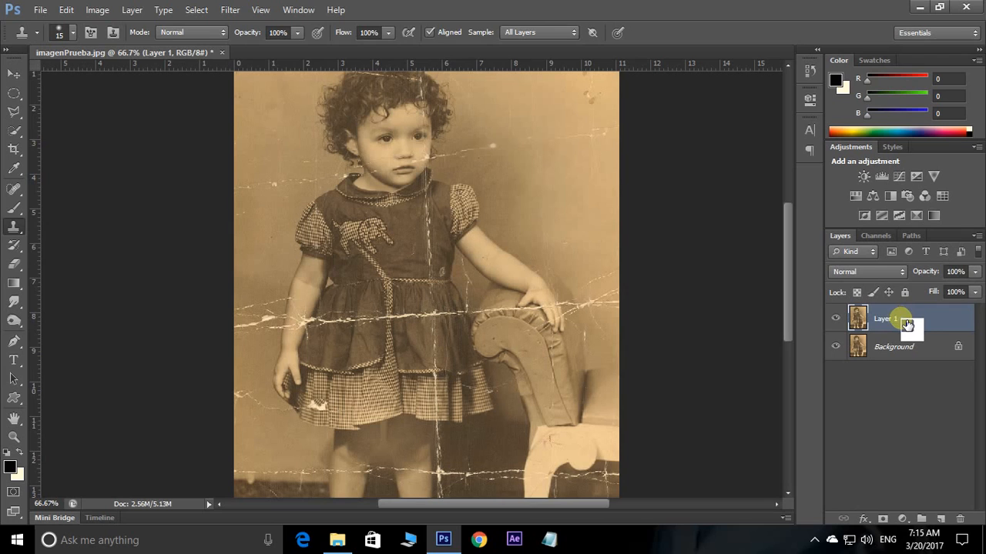
pyautogui.moveTo(907, 325); pyautogui.dragTo(909, 323)
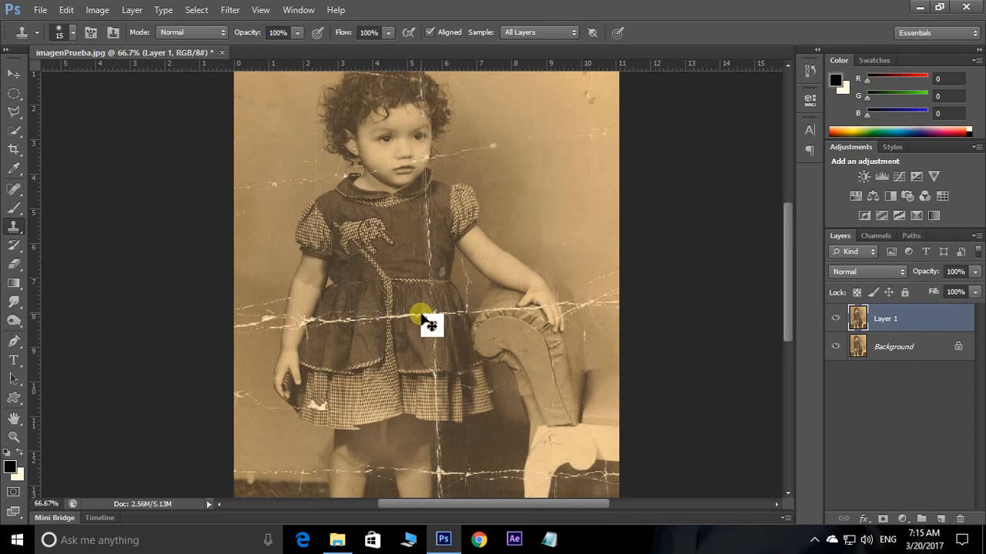
# Step: Heal the horizontal crack in the backdrop beside the child's cheek with the Content-Aware Spot Healing Brush at a size of 20 to 25
pyautogui.scroll(1, 427, 319)
pyautogui.moveTo(447, 303)
pyautogui.mouseDown()
pyautogui.moveTo(412, 392)
pyautogui.moveTo(508, 278)
pyautogui.moveTo(544, 297)
pyautogui.moveTo(534, 392)
pyautogui.moveTo(488, 387)
pyautogui.moveTo(474, 358)
pyautogui.moveTo(506, 258)
pyautogui.moveTo(423, 357)
pyautogui.mouseUp()
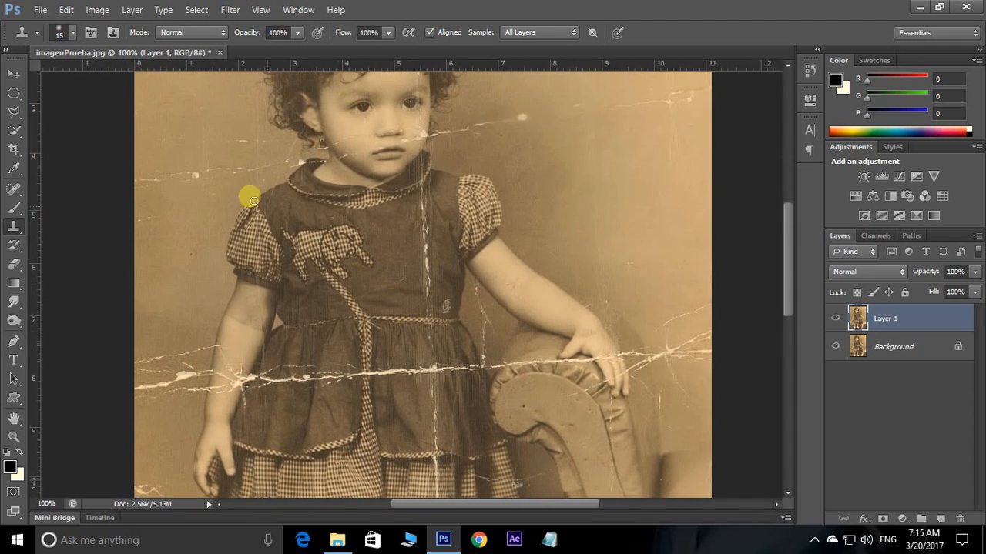
pyautogui.moveTo(438, 293); pyautogui.dragTo(455, 316)
pyautogui.click(11, 190)
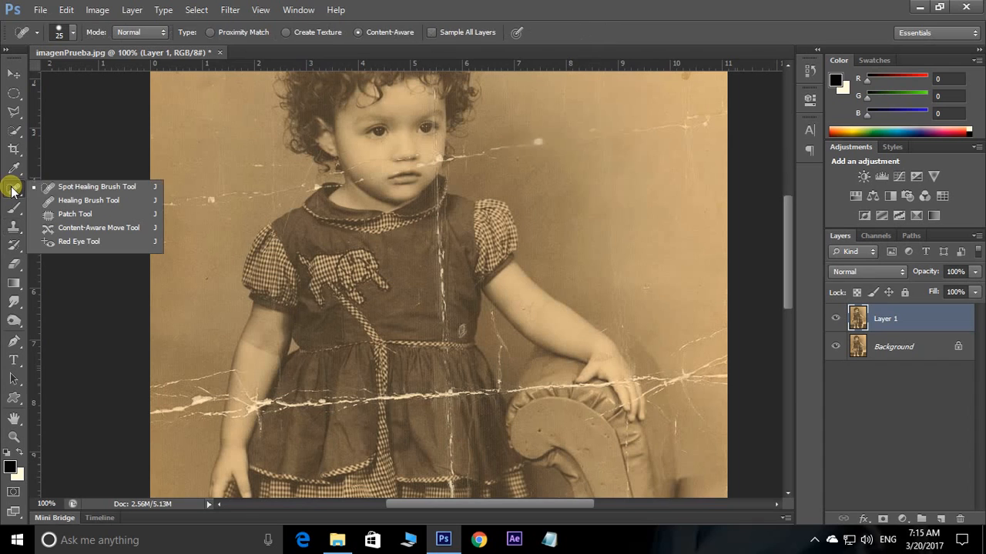
pyautogui.click(106, 188)
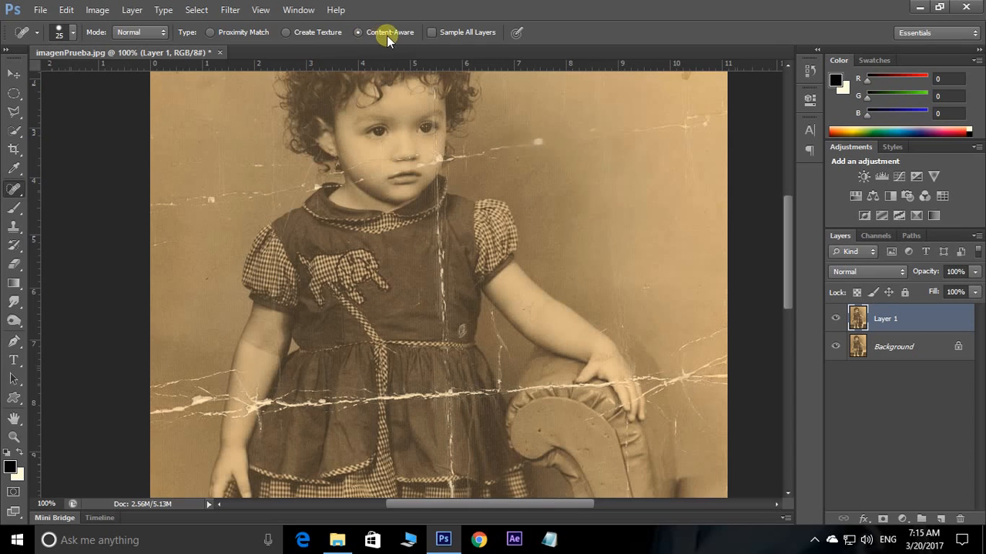
pyautogui.scroll(3, 492, 284)
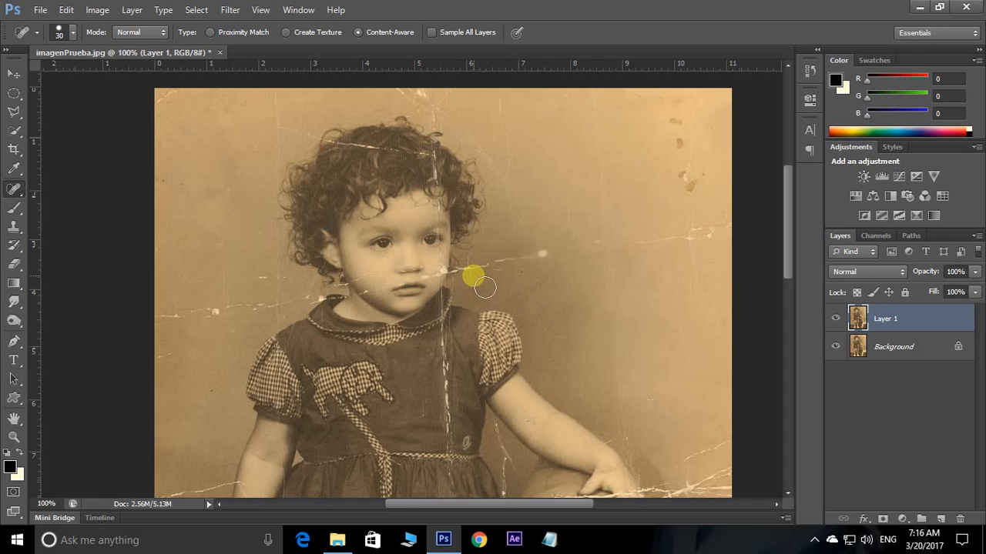
pyautogui.scroll(2, 485, 277)
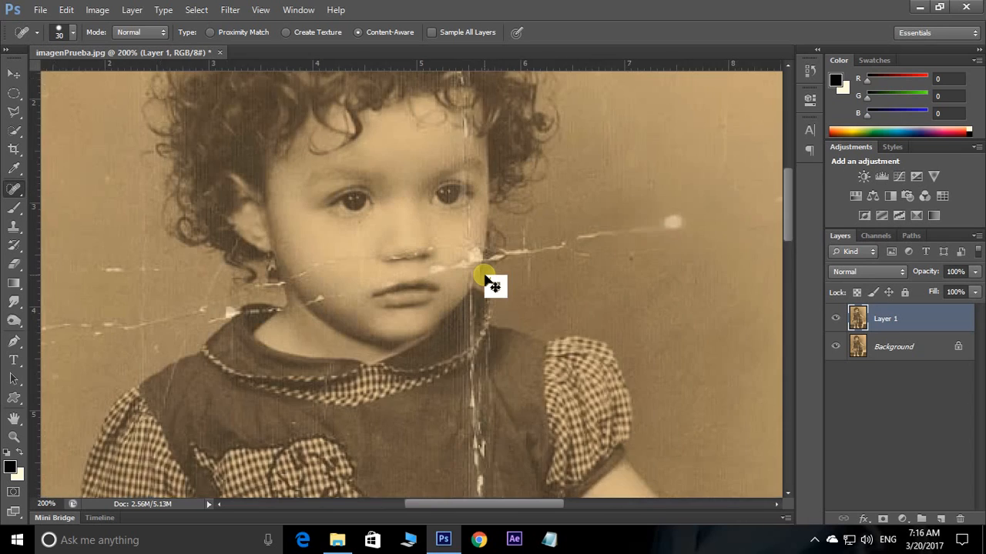
pyautogui.moveTo(578, 262); pyautogui.dragTo(449, 335)
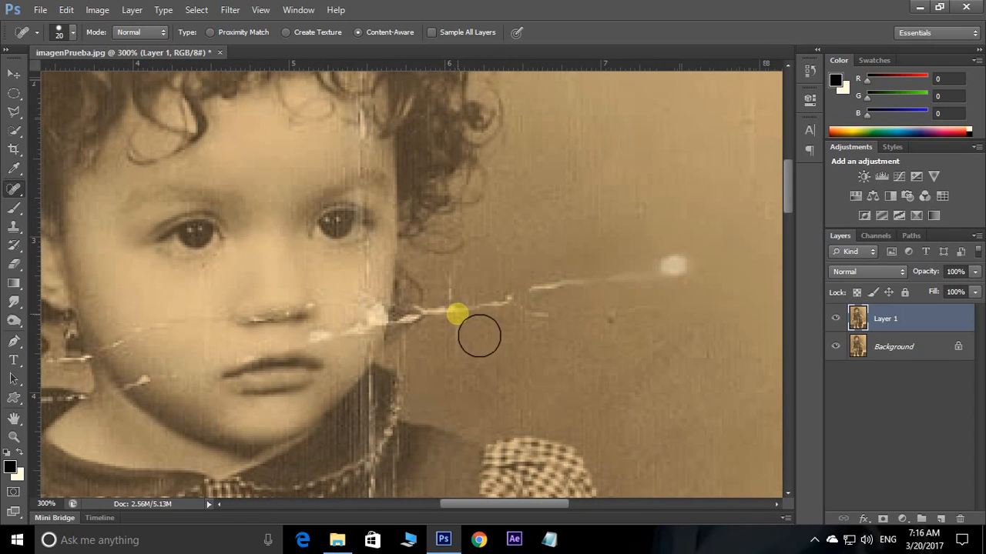
pyautogui.moveTo(456, 314)
pyautogui.mouseDown()
pyautogui.moveTo(671, 271)
pyautogui.moveTo(576, 409)
pyautogui.moveTo(578, 331)
pyautogui.mouseUp()
pyautogui.click(611, 345)
pyautogui.moveTo(683, 337); pyautogui.dragTo(506, 398)
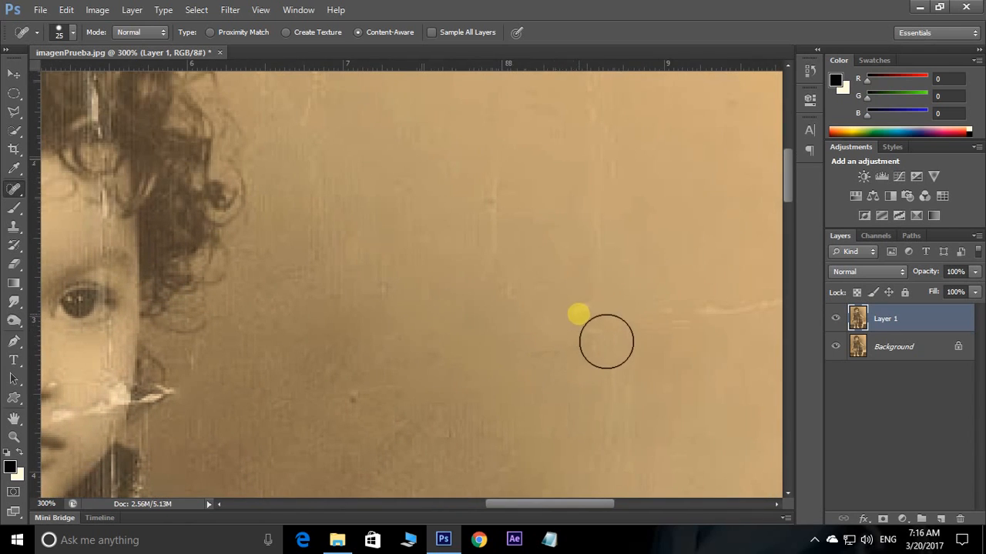
# Step: Heal the vertical scratches and blemishes in the backdrop to the right of the hair, reducing the Spot Healing Brush to 15
pyautogui.moveTo(510, 336)
pyautogui.mouseDown()
pyautogui.moveTo(521, 364)
pyautogui.moveTo(491, 294)
pyautogui.moveTo(493, 251)
pyautogui.mouseUp()
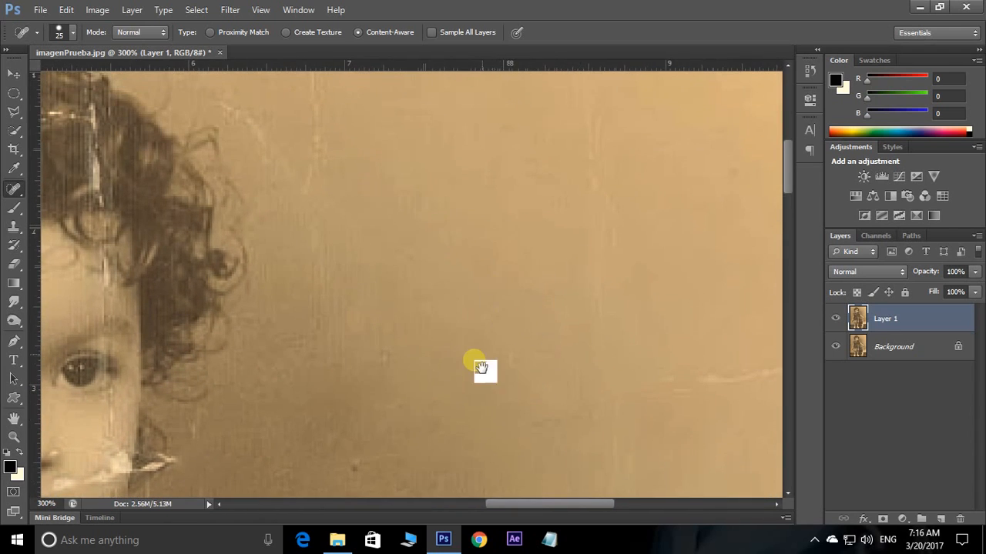
pyautogui.moveTo(462, 365); pyautogui.dragTo(470, 286)
pyautogui.moveTo(511, 348); pyautogui.dragTo(193, 382)
pyautogui.press('[')
pyautogui.press('[')
pyautogui.moveTo(376, 344)
pyautogui.mouseDown()
pyautogui.moveTo(557, 344)
pyautogui.moveTo(652, 314)
pyautogui.mouseUp()
pyautogui.moveTo(556, 175); pyautogui.dragTo(545, 278)
pyautogui.moveTo(543, 283); pyautogui.dragTo(515, 233)
pyautogui.moveTo(519, 172); pyautogui.dragTo(512, 143)
pyautogui.moveTo(583, 223); pyautogui.dragTo(596, 247)
pyautogui.moveTo(570, 89); pyautogui.dragTo(579, 205)
pyautogui.moveTo(460, 172); pyautogui.dragTo(474, 219)
pyautogui.moveTo(517, 183); pyautogui.dragTo(409, 165)
pyautogui.moveTo(329, 229); pyautogui.dragTo(385, 212)
pyautogui.moveTo(323, 136); pyautogui.dragTo(368, 445)
pyautogui.moveTo(359, 263)
pyautogui.mouseDown()
pyautogui.moveTo(438, 285)
pyautogui.moveTo(522, 276)
pyautogui.mouseUp()
pyautogui.moveTo(208, 153); pyautogui.dragTo(137, 312)
# Step: Heal the stains and streaks in the backdrop along the photo's upper-right corner and edge with the size 15 brush
pyautogui.moveTo(600, 238); pyautogui.dragTo(308, 205)
pyautogui.moveTo(501, 146); pyautogui.dragTo(488, 362)
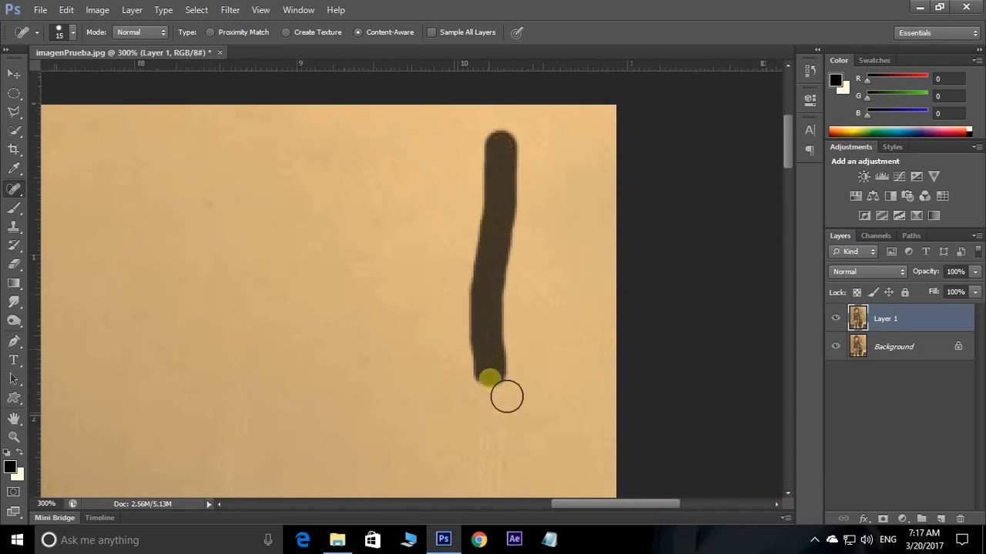
pyautogui.moveTo(504, 254); pyautogui.dragTo(491, 211)
pyautogui.moveTo(492, 200); pyautogui.dragTo(532, 251)
pyautogui.moveTo(483, 385); pyautogui.dragTo(504, 178)
pyautogui.moveTo(495, 151)
pyautogui.mouseDown()
pyautogui.moveTo(505, 356)
pyautogui.moveTo(537, 254)
pyautogui.mouseUp()
pyautogui.moveTo(527, 252); pyautogui.dragTo(530, 362)
pyautogui.moveTo(500, 303)
pyautogui.mouseDown()
pyautogui.moveTo(521, 280)
pyautogui.moveTo(489, 125)
pyautogui.mouseUp()
pyautogui.moveTo(305, 198); pyautogui.dragTo(403, 345)
pyautogui.moveTo(401, 127); pyautogui.dragTo(399, 308)
pyautogui.moveTo(405, 415); pyautogui.dragTo(519, 292)
# Step: Heal the scratches and marks in the backdrop to the right of the checked sleeve and outstretched arm
pyautogui.moveTo(321, 450); pyautogui.dragTo(380, 221)
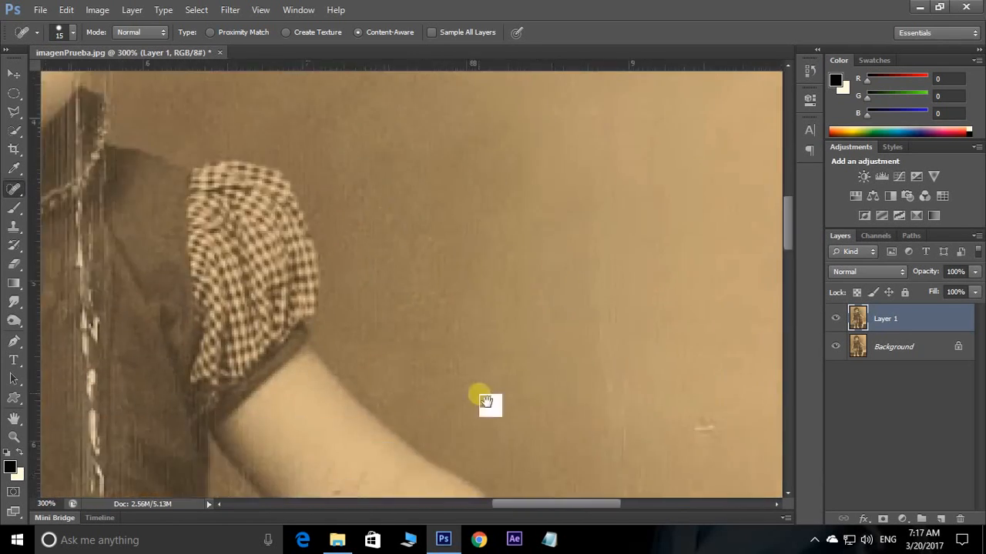
pyautogui.moveTo(712, 450); pyautogui.dragTo(392, 258)
pyautogui.moveTo(311, 360); pyautogui.dragTo(267, 279)
pyautogui.moveTo(270, 227); pyautogui.dragTo(315, 401)
pyautogui.moveTo(294, 312); pyautogui.dragTo(342, 384)
pyautogui.moveTo(309, 367); pyautogui.dragTo(289, 226)
pyautogui.moveTo(412, 433)
pyautogui.mouseDown()
pyautogui.moveTo(272, 210)
pyautogui.moveTo(317, 270)
pyautogui.mouseUp()
pyautogui.moveTo(424, 369)
pyautogui.mouseDown()
pyautogui.moveTo(355, 328)
pyautogui.moveTo(506, 258)
pyautogui.mouseUp()
pyautogui.moveTo(454, 336)
pyautogui.mouseDown()
pyautogui.moveTo(467, 349)
pyautogui.moveTo(450, 251)
pyautogui.mouseUp()
pyautogui.moveTo(278, 354); pyautogui.dragTo(509, 255)
pyautogui.moveTo(439, 312); pyautogui.dragTo(438, 300)
pyautogui.moveTo(379, 315)
pyautogui.mouseDown()
pyautogui.moveTo(512, 293)
pyautogui.moveTo(530, 305)
pyautogui.mouseUp()
pyautogui.moveTo(458, 445)
pyautogui.mouseDown()
pyautogui.moveTo(491, 438)
pyautogui.moveTo(408, 311)
pyautogui.mouseUp()
pyautogui.moveTo(384, 449)
pyautogui.mouseDown()
pyautogui.moveTo(453, 435)
pyautogui.moveTo(462, 362)
pyautogui.mouseUp()
pyautogui.moveTo(501, 426); pyautogui.dragTo(457, 266)
# Step: Heal the cracks and spots in the backdrop to the right of the child's hand and the chair's armrest
pyautogui.moveTo(440, 353); pyautogui.dragTo(470, 374)
pyautogui.moveTo(477, 366); pyautogui.dragTo(415, 284)
pyautogui.moveTo(440, 261); pyautogui.dragTo(470, 349)
pyautogui.moveTo(517, 318); pyautogui.dragTo(432, 306)
pyautogui.moveTo(530, 486); pyautogui.dragTo(532, 356)
pyautogui.moveTo(493, 455)
pyautogui.mouseDown()
pyautogui.moveTo(509, 403)
pyautogui.moveTo(509, 416)
pyautogui.mouseUp()
pyautogui.moveTo(521, 319)
pyautogui.mouseDown()
pyautogui.moveTo(523, 434)
pyautogui.moveTo(528, 293)
pyautogui.mouseUp()
pyautogui.moveTo(539, 463); pyautogui.dragTo(495, 336)
pyautogui.moveTo(360, 399)
pyautogui.mouseDown()
pyautogui.moveTo(448, 442)
pyautogui.moveTo(447, 471)
pyautogui.mouseUp()
pyautogui.moveTo(394, 397); pyautogui.dragTo(384, 234)
pyautogui.moveTo(446, 259); pyautogui.dragTo(448, 444)
pyautogui.moveTo(406, 338); pyautogui.dragTo(402, 320)
pyautogui.moveTo(412, 239); pyautogui.dragTo(412, 238)
pyautogui.moveTo(368, 462); pyautogui.dragTo(391, 416)
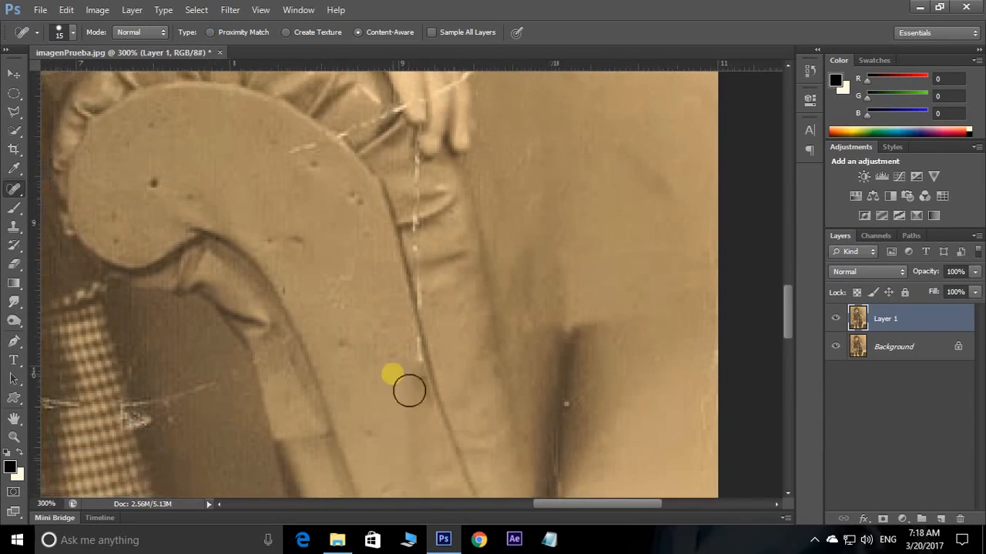
# Step: Heal the horizontal crack where it crosses the child's legs above the socks, using the size 15 Spot Healing Brush
pyautogui.moveTo(412, 469); pyautogui.dragTo(416, 191)
pyautogui.moveTo(461, 492); pyautogui.dragTo(616, 362)
pyautogui.moveTo(338, 394); pyautogui.dragTo(528, 381)
pyautogui.moveTo(423, 356); pyautogui.dragTo(580, 321)
pyautogui.moveTo(461, 299); pyautogui.dragTo(474, 302)
pyautogui.moveTo(300, 305); pyautogui.dragTo(224, 302)
pyautogui.moveTo(262, 348)
pyautogui.mouseDown()
pyautogui.moveTo(295, 351)
pyautogui.moveTo(299, 309)
pyautogui.mouseUp()
pyautogui.moveTo(386, 294)
pyautogui.mouseDown()
pyautogui.moveTo(386, 282)
pyautogui.moveTo(599, 243)
pyautogui.mouseUp()
pyautogui.moveTo(174, 213); pyautogui.dragTo(306, 218)
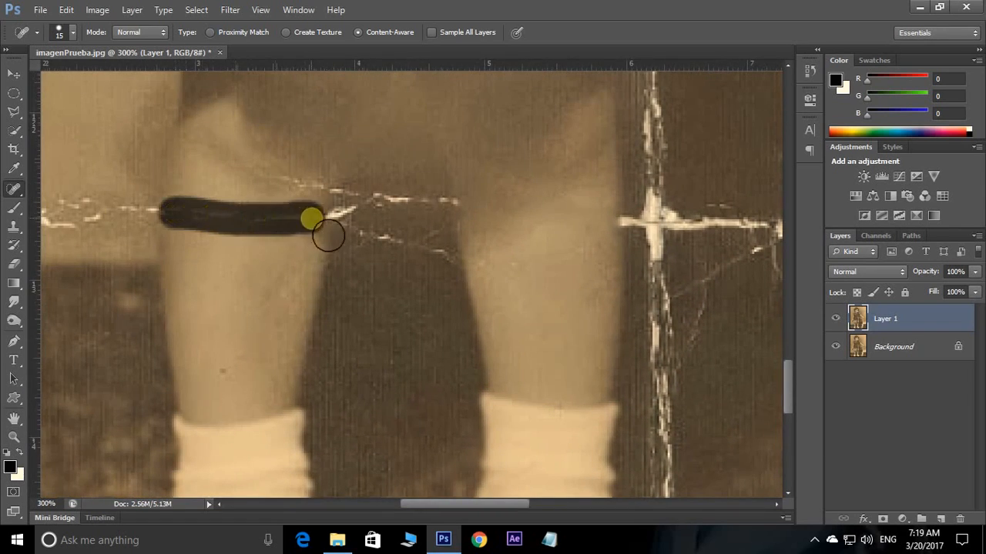
pyautogui.moveTo(286, 178); pyautogui.dragTo(275, 291)
pyautogui.moveTo(362, 234); pyautogui.dragTo(343, 235)
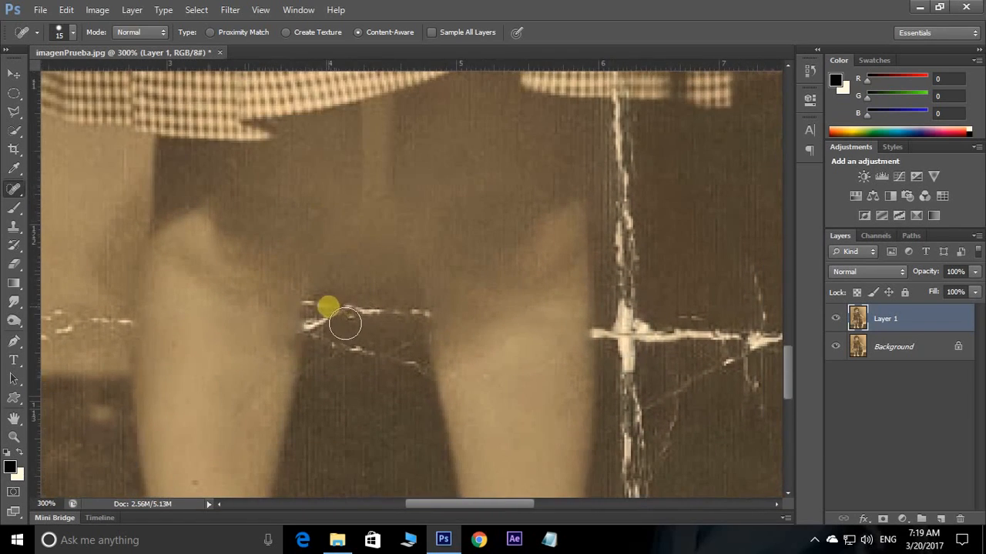
# Step: Heal the crack and blemishes in the backdrop to the left of the child's legs and skirt
pyautogui.moveTo(142, 329); pyautogui.dragTo(350, 308)
pyautogui.moveTo(298, 301)
pyautogui.mouseDown()
pyautogui.moveTo(141, 306)
pyautogui.moveTo(275, 294)
pyautogui.mouseUp()
pyautogui.moveTo(272, 295)
pyautogui.mouseDown()
pyautogui.moveTo(115, 291)
pyautogui.moveTo(306, 321)
pyautogui.mouseUp()
pyautogui.moveTo(311, 327); pyautogui.dragTo(321, 230)
pyautogui.moveTo(539, 301); pyautogui.dragTo(242, 298)
pyautogui.moveTo(241, 308); pyautogui.dragTo(241, 324)
pyautogui.moveTo(317, 304); pyautogui.dragTo(359, 305)
pyautogui.moveTo(496, 204)
pyautogui.mouseDown()
pyautogui.moveTo(235, 271)
pyautogui.moveTo(501, 385)
pyautogui.mouseUp()
pyautogui.moveTo(193, 201)
pyautogui.mouseDown()
pyautogui.moveTo(407, 338)
pyautogui.moveTo(166, 259)
pyautogui.mouseUp()
pyautogui.moveTo(256, 278); pyautogui.dragTo(150, 250)
pyautogui.moveTo(308, 96); pyautogui.dragTo(329, 479)
# Step: Enlarge the Spot Healing Brush to 25 and heal the cracks in the backdrop to the left of the child's arm
pyautogui.press(']')
pyautogui.press(']')
pyautogui.moveTo(181, 247); pyautogui.dragTo(328, 218)
pyautogui.moveTo(319, 286); pyautogui.dragTo(347, 273)
pyautogui.moveTo(385, 318); pyautogui.dragTo(264, 347)
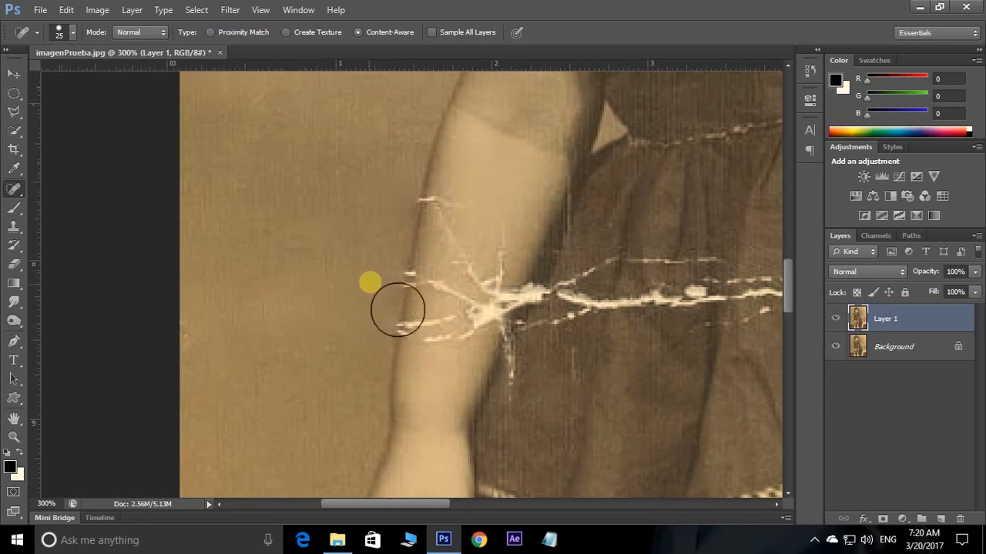
pyautogui.moveTo(385, 154); pyautogui.dragTo(351, 400)
pyautogui.moveTo(369, 154); pyautogui.dragTo(332, 399)
pyautogui.moveTo(326, 299); pyautogui.dragTo(361, 359)
pyautogui.moveTo(262, 354); pyautogui.dragTo(150, 373)
# Step: Heal the crack segments and white specks in the backdrop to the left of the collar and shoulder with the size 25 brush
pyautogui.moveTo(595, 202); pyautogui.dragTo(154, 258)
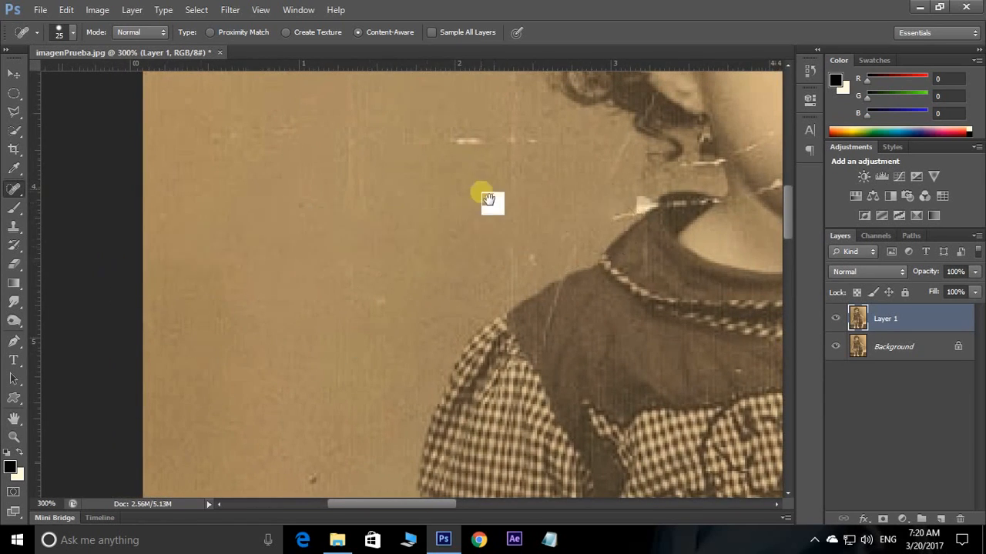
pyautogui.moveTo(479, 189); pyautogui.dragTo(447, 302)
pyautogui.moveTo(493, 251); pyautogui.dragTo(393, 251)
pyautogui.moveTo(279, 245); pyautogui.dragTo(210, 248)
pyautogui.moveTo(408, 380); pyautogui.dragTo(401, 277)
pyautogui.click(505, 254)
pyautogui.click(583, 203)
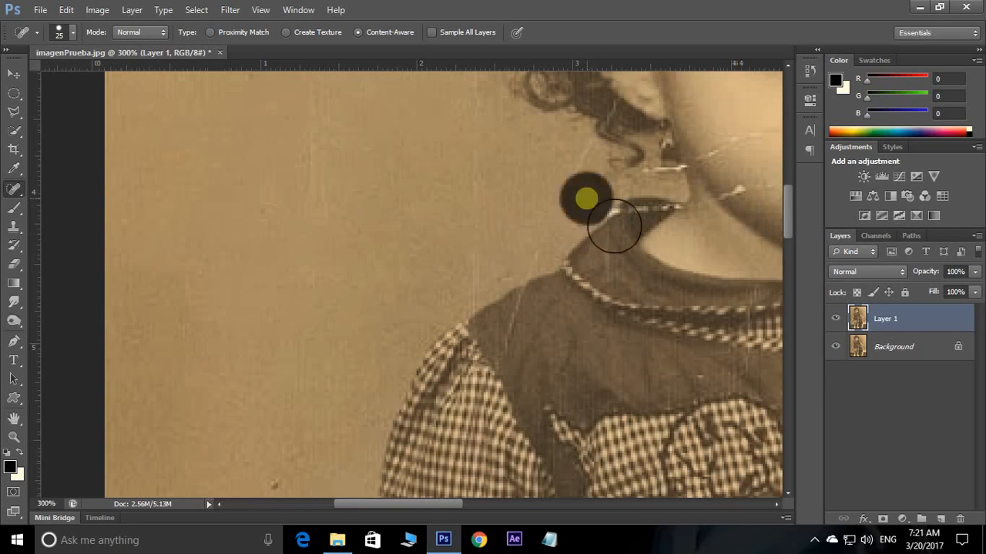
pyautogui.moveTo(520, 221); pyautogui.dragTo(534, 321)
pyautogui.moveTo(481, 122); pyautogui.dragTo(526, 369)
pyautogui.click(357, 244)
pyautogui.click(191, 204)
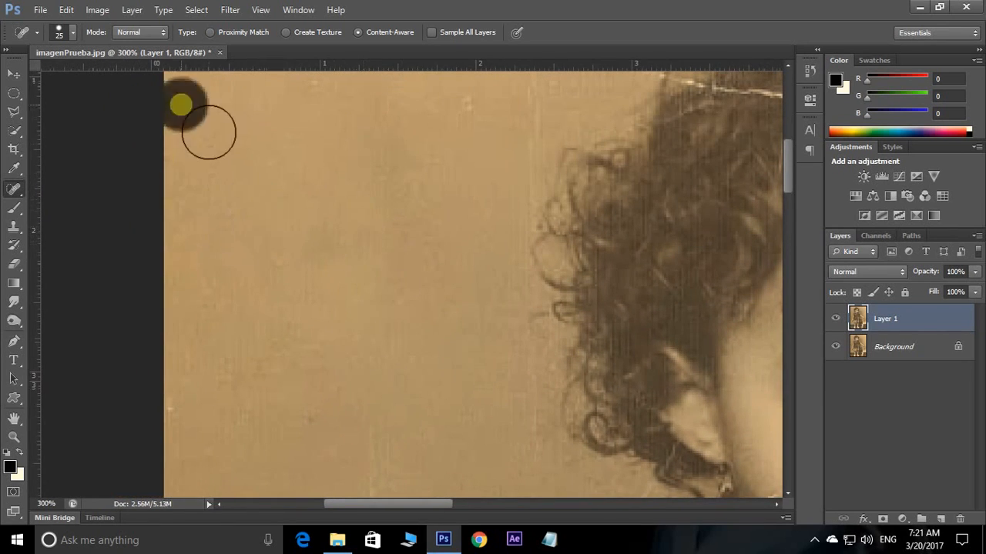
# Step: Heal the remaining scratches and spots in the backdrop to the upper left of and above the child's hair
pyautogui.moveTo(613, 100); pyautogui.dragTo(544, 336)
pyautogui.moveTo(556, 294); pyautogui.dragTo(455, 176)
pyautogui.moveTo(466, 267); pyautogui.dragTo(458, 412)
pyautogui.moveTo(459, 220); pyautogui.dragTo(502, 279)
pyautogui.moveTo(508, 272)
pyautogui.mouseDown()
pyautogui.moveTo(385, 273)
pyautogui.moveTo(202, 246)
pyautogui.mouseUp()
pyautogui.moveTo(577, 254); pyautogui.dragTo(163, 248)
pyautogui.moveTo(585, 362); pyautogui.dragTo(389, 234)
pyautogui.moveTo(721, 226); pyautogui.dragTo(328, 307)
pyautogui.moveTo(385, 260); pyautogui.dragTo(429, 187)
pyautogui.moveTo(293, 194); pyautogui.dragTo(339, 231)
pyautogui.click(351, 178)
pyautogui.moveTo(368, 264); pyautogui.dragTo(405, 251)
pyautogui.moveTo(659, 450); pyautogui.dragTo(579, 200)
pyautogui.moveTo(222, 271); pyautogui.dragTo(493, 321)
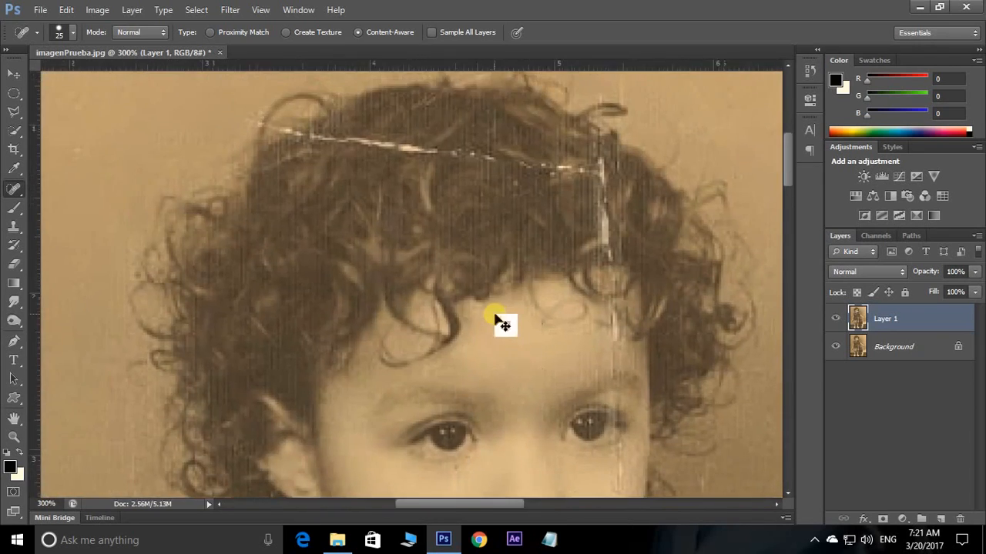
# Step: Examine the remaining cracks across the dress, the dark area beside the legs and the chair leg
pyautogui.hotkey('ctrl', '-')
pyautogui.hotkey('ctrl', '-')
pyautogui.hotkey('ctrl', '-')
pyautogui.moveTo(491, 462); pyautogui.dragTo(451, 297)
pyautogui.hotkey('ctrl', '+')
pyautogui.hotkey('ctrl', '+')
pyautogui.moveTo(453, 470); pyautogui.dragTo(411, 334)
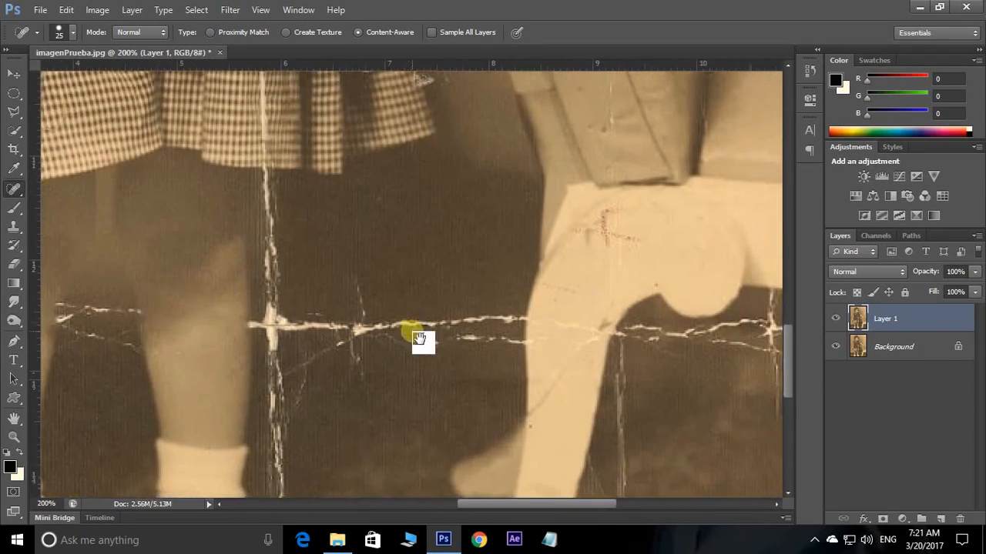
pyautogui.hotkey('ctrl', '-')
pyautogui.moveTo(411, 291); pyautogui.dragTo(479, 389)
pyautogui.moveTo(492, 425); pyautogui.dragTo(480, 242)
pyautogui.moveTo(406, 430); pyautogui.dragTo(401, 387)
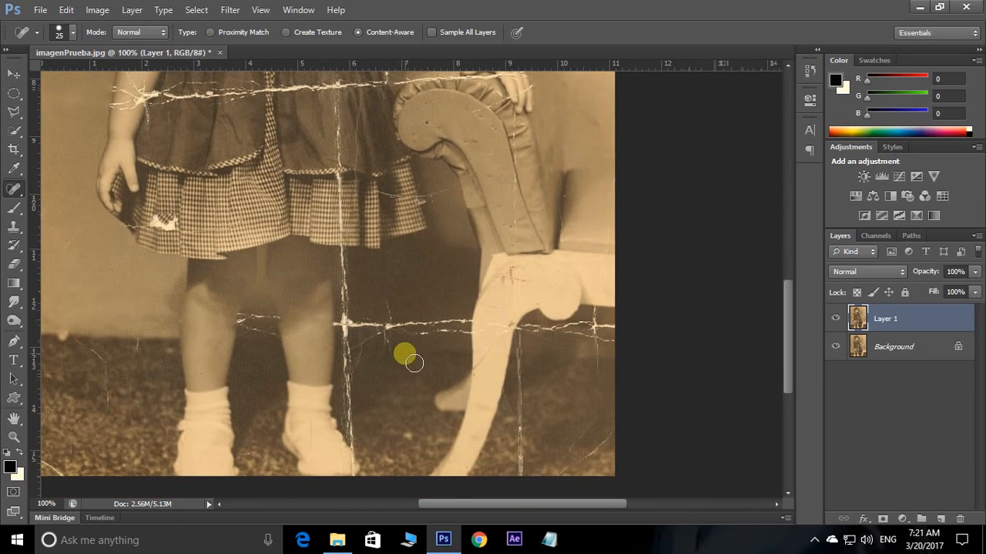
pyautogui.hotkey('ctrl', '+')
pyautogui.hotkey('ctrl', '+')
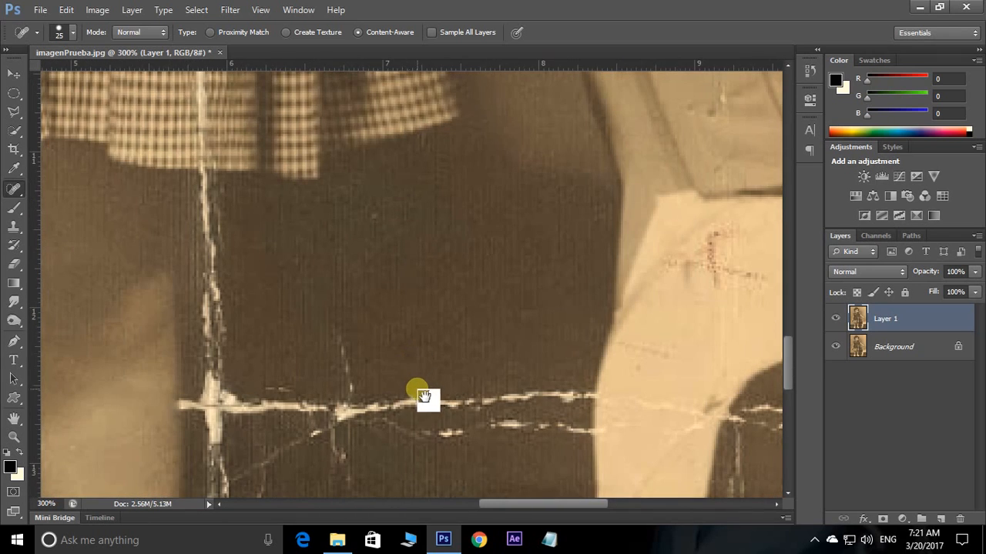
pyautogui.scroll(-1, 422, 394)
pyautogui.click(17, 194)
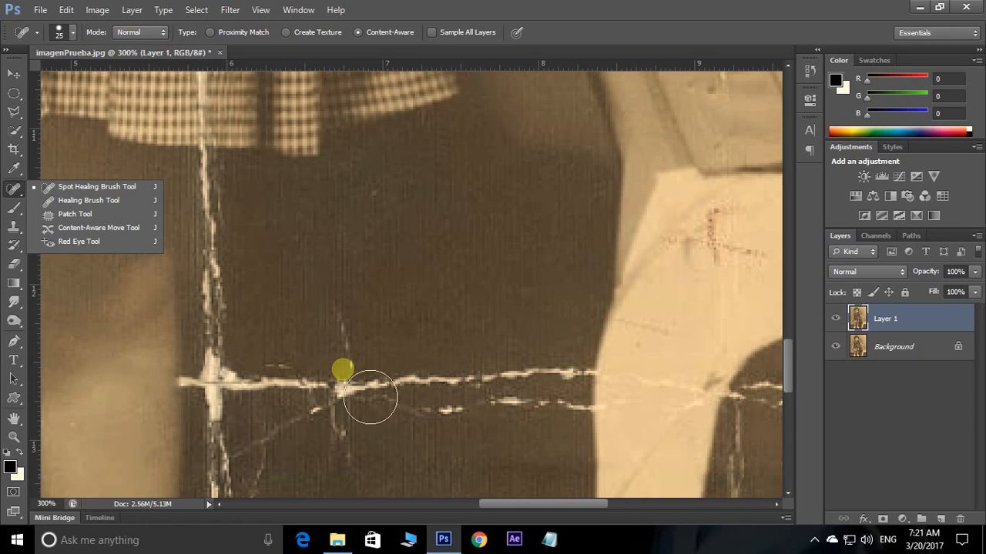
pyautogui.click(405, 418)
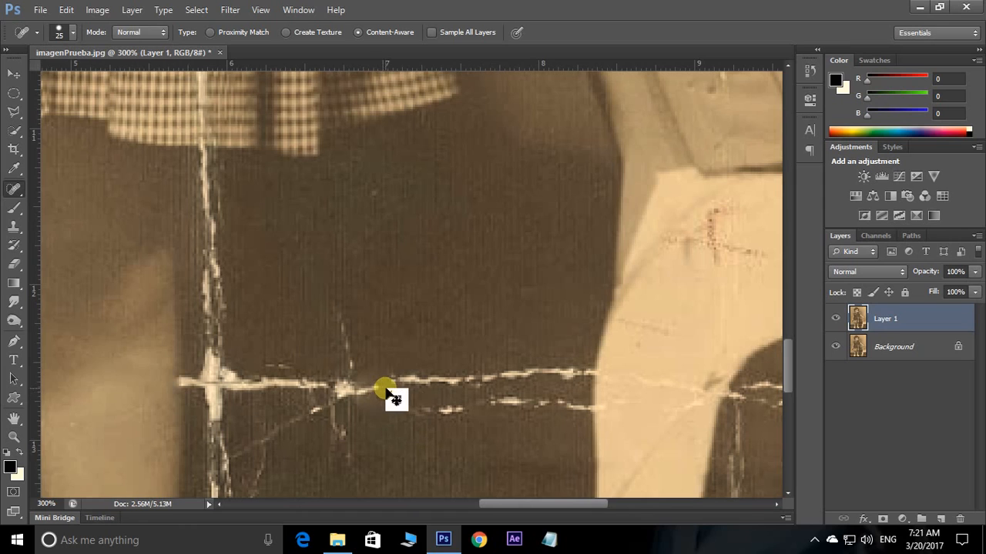
# Step: With the Clone Stamp at size 20, clone dark backdrop over the upper horizontal crack between the skirt and chair leg
pyautogui.click(9, 229)
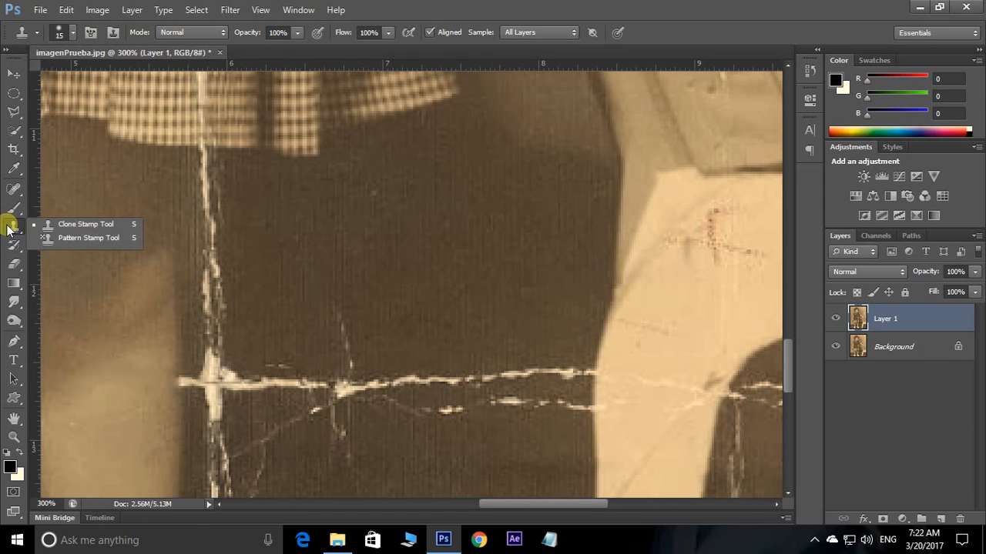
pyautogui.click(73, 225)
pyautogui.press(']')
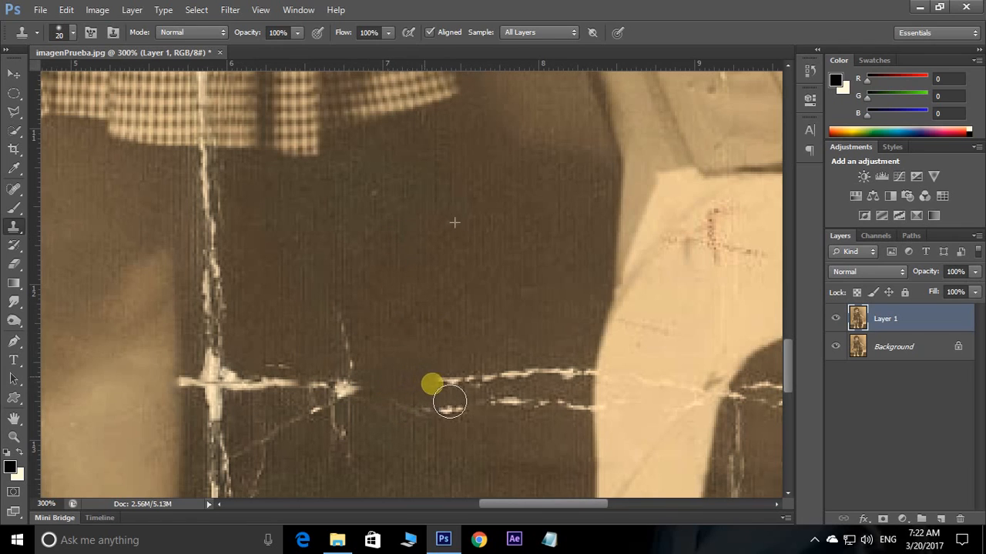
pyautogui.moveTo(465, 398); pyautogui.dragTo(513, 400)
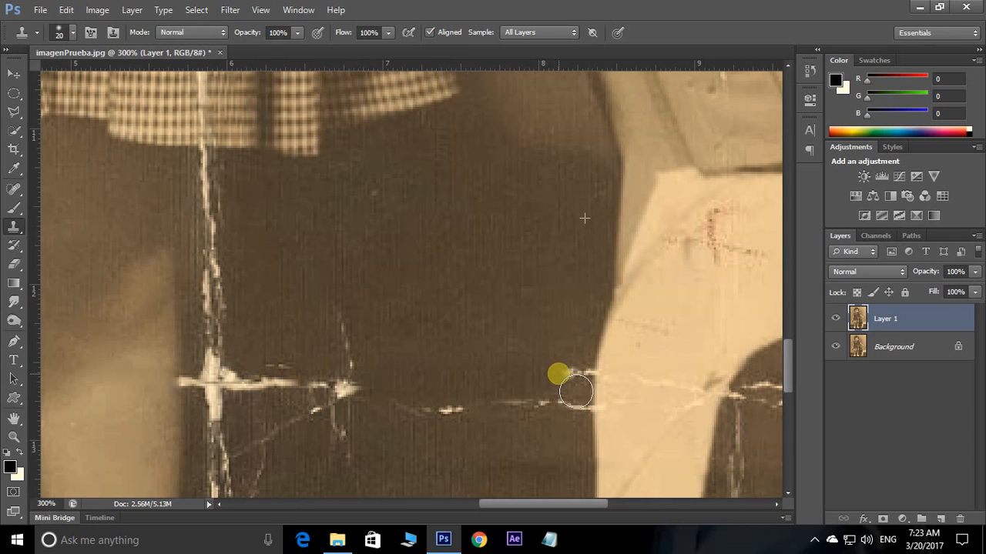
pyautogui.keyDown('alt'); pyautogui.click(500, 291); pyautogui.keyUp('alt')
pyautogui.click(554, 391)
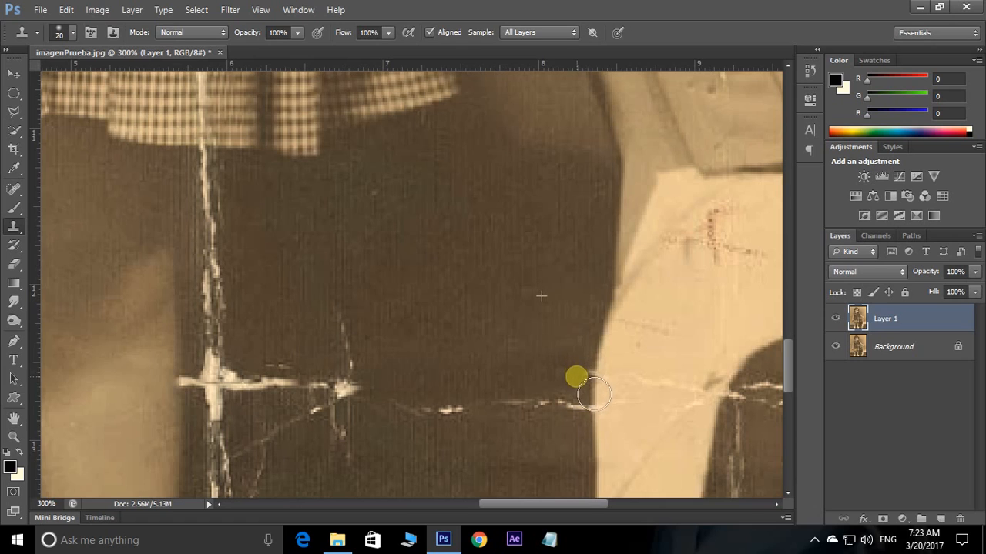
# Step: Clone dark backdrop over the lower horizontal crack, the crack junction and the vertical crack below the skirt hem
pyautogui.moveTo(594, 397)
pyautogui.mouseDown()
pyautogui.moveTo(578, 418)
pyautogui.moveTo(445, 434)
pyautogui.mouseUp()
pyautogui.keyDown('alt'); pyautogui.click(328, 262); pyautogui.keyUp('alt')
pyautogui.moveTo(324, 286); pyautogui.dragTo(352, 357)
pyautogui.keyDown('alt'); pyautogui.click(359, 248); pyautogui.keyUp('alt')
pyautogui.moveTo(333, 318)
pyautogui.mouseDown()
pyautogui.moveTo(348, 377)
pyautogui.moveTo(341, 418)
pyautogui.moveTo(387, 425)
pyautogui.moveTo(343, 418)
pyautogui.moveTo(301, 365)
pyautogui.moveTo(295, 393)
pyautogui.moveTo(318, 422)
pyautogui.mouseUp()
pyautogui.keyDown('alt'); pyautogui.click(275, 237); pyautogui.keyUp('alt')
pyautogui.moveTo(342, 388); pyautogui.dragTo(342, 209)
# Step: Clone clean background over the vertical crack beside the child's leg, sock and shoe
pyautogui.moveTo(271, 330)
pyautogui.mouseDown()
pyautogui.moveTo(321, 315)
pyautogui.moveTo(341, 290)
pyautogui.moveTo(331, 221)
pyautogui.mouseUp()
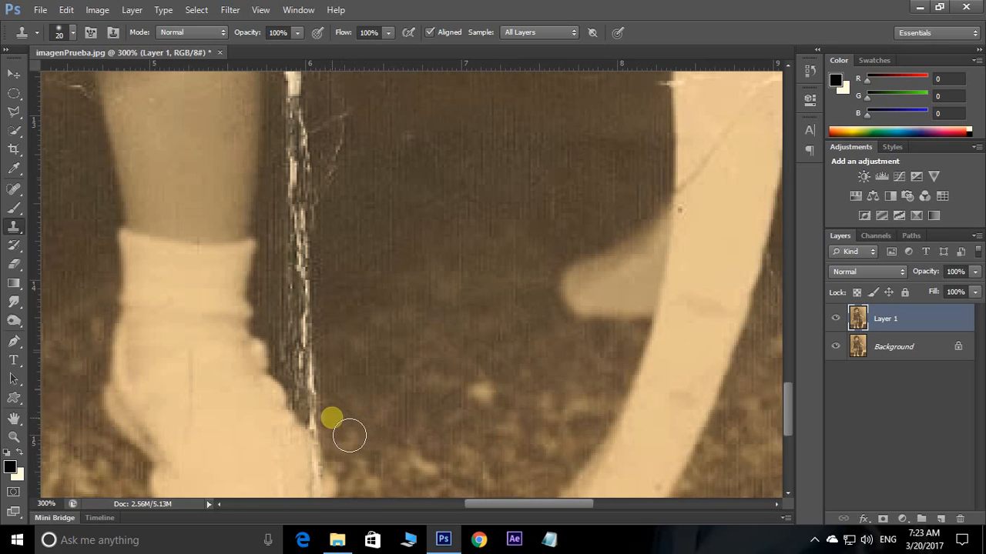
pyautogui.moveTo(327, 428); pyautogui.dragTo(319, 241)
pyautogui.moveTo(319, 241)
pyautogui.mouseDown()
pyautogui.moveTo(326, 341)
pyautogui.moveTo(369, 240)
pyautogui.moveTo(312, 250)
pyautogui.moveTo(326, 292)
pyautogui.moveTo(323, 255)
pyautogui.moveTo(359, 174)
pyautogui.moveTo(305, 178)
pyautogui.mouseUp()
pyautogui.moveTo(306, 127); pyautogui.dragTo(322, 307)
pyautogui.moveTo(322, 298); pyautogui.dragTo(316, 154)
pyautogui.moveTo(324, 151)
pyautogui.mouseDown()
pyautogui.moveTo(338, 255)
pyautogui.moveTo(314, 215)
pyautogui.mouseUp()
pyautogui.keyDown('alt'); pyautogui.click(424, 350); pyautogui.keyUp('alt')
pyautogui.keyDown('alt'); pyautogui.click(316, 318); pyautogui.keyUp('alt')
# Step: Clone clean upholstery over the vertical crack and dark specks on the chair
pyautogui.moveTo(399, 260); pyautogui.dragTo(331, 393)
pyautogui.moveTo(536, 195)
pyautogui.mouseDown()
pyautogui.moveTo(453, 291)
pyautogui.moveTo(424, 301)
pyautogui.mouseUp()
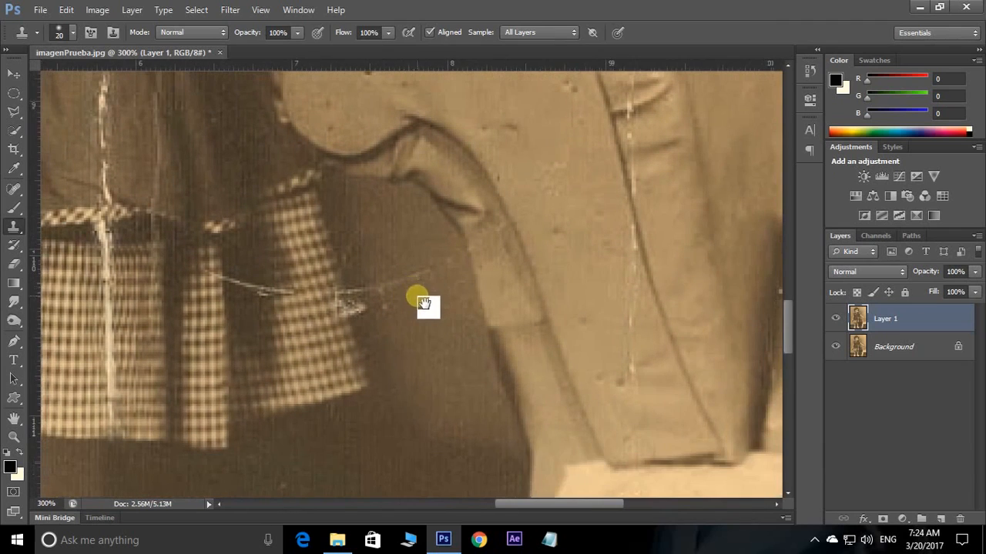
pyautogui.moveTo(666, 415)
pyautogui.mouseDown()
pyautogui.moveTo(649, 446)
pyautogui.moveTo(636, 208)
pyautogui.mouseUp()
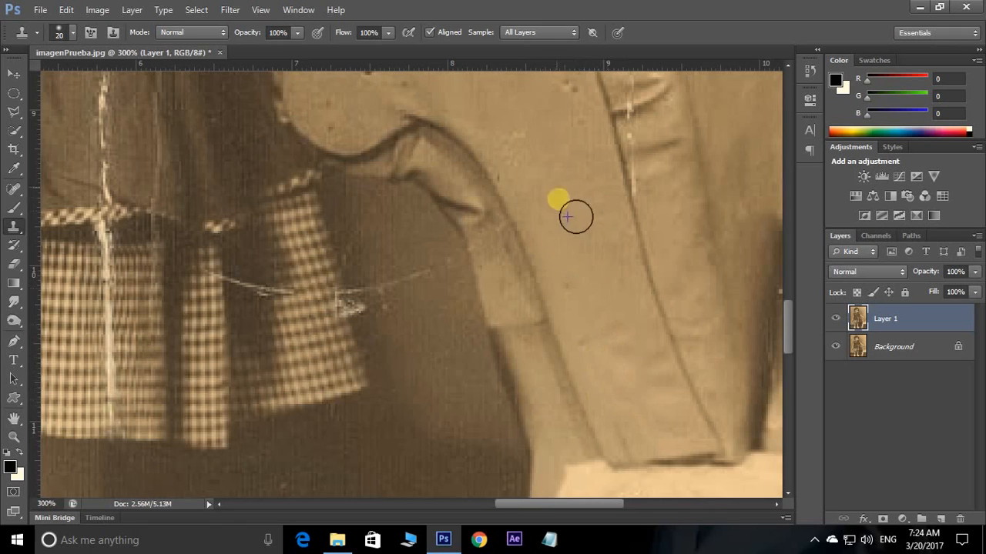
pyautogui.moveTo(565, 102); pyautogui.dragTo(607, 269)
pyautogui.keyDown('alt'); pyautogui.click(607, 331); pyautogui.keyUp('alt')
pyautogui.click(620, 261)
pyautogui.click(573, 214)
# Step: Clone clean texture over the remaining cracks and specks around the chair and the neighbouring backdrop
pyautogui.keyDown('alt'); pyautogui.click(411, 210); pyautogui.keyUp('alt')
pyautogui.click(410, 234)
pyautogui.click(460, 265)
pyautogui.moveTo(691, 372)
pyautogui.mouseDown()
pyautogui.moveTo(545, 405)
pyautogui.moveTo(557, 369)
pyautogui.moveTo(523, 254)
pyautogui.mouseUp()
pyautogui.moveTo(524, 337); pyautogui.dragTo(546, 480)
pyautogui.keyDown('alt'); pyautogui.click(488, 328); pyautogui.keyUp('alt')
pyautogui.moveTo(473, 360)
pyautogui.mouseDown()
pyautogui.moveTo(495, 355)
pyautogui.moveTo(473, 358)
pyautogui.moveTo(514, 405)
pyautogui.moveTo(573, 416)
pyautogui.mouseUp()
pyautogui.keyDown('alt'); pyautogui.click(552, 359); pyautogui.keyUp('alt')
pyautogui.moveTo(558, 334); pyautogui.dragTo(499, 336)
pyautogui.moveTo(464, 308)
pyautogui.mouseDown()
pyautogui.moveTo(548, 301)
pyautogui.moveTo(514, 321)
pyautogui.moveTo(377, 347)
pyautogui.mouseUp()
# Step: Clone clean backdrop over the cracks in the gap between the child's dress and the arm resting on the chair
pyautogui.keyDown('alt'); pyautogui.click(543, 288); pyautogui.keyUp('alt')
pyautogui.keyDown('alt'); pyautogui.click(358, 307); pyautogui.keyUp('alt')
pyautogui.moveTo(358, 312); pyautogui.dragTo(402, 332)
pyautogui.moveTo(398, 372); pyautogui.dragTo(429, 306)
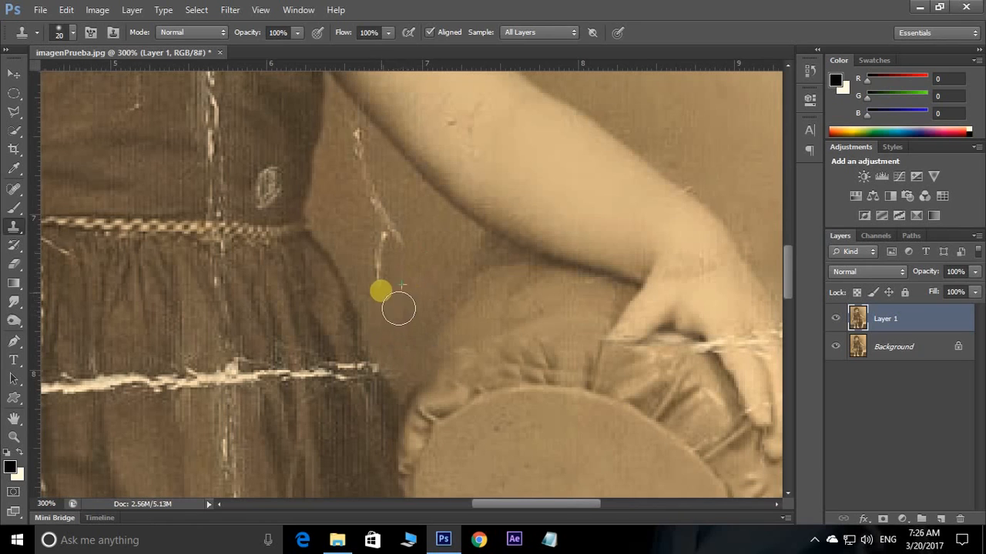
pyautogui.moveTo(398, 272); pyautogui.dragTo(410, 371)
pyautogui.moveTo(415, 337); pyautogui.dragTo(392, 284)
pyautogui.moveTo(373, 361); pyautogui.dragTo(426, 326)
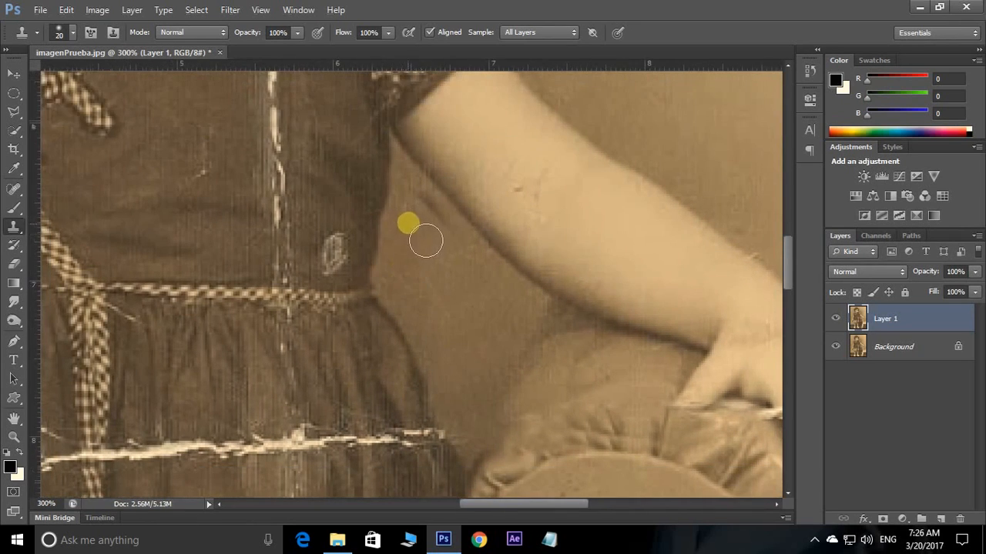
# Step: Clone clean fabric over the vertical crack and the pale mark on the dress bodice
pyautogui.moveTo(350, 108); pyautogui.dragTo(416, 242)
pyautogui.keyDown('alt'); pyautogui.click(370, 287); pyautogui.keyUp('alt')
pyautogui.moveTo(427, 276); pyautogui.dragTo(431, 377)
pyautogui.moveTo(432, 393); pyautogui.dragTo(439, 283)
pyautogui.moveTo(441, 285); pyautogui.dragTo(453, 439)
pyautogui.moveTo(453, 493)
pyautogui.mouseDown()
pyautogui.moveTo(458, 351)
pyautogui.moveTo(499, 360)
pyautogui.moveTo(450, 349)
pyautogui.mouseUp()
pyautogui.keyDown('alt'); pyautogui.click(415, 314); pyautogui.keyUp('alt')
pyautogui.keyDown('alt'); pyautogui.click(425, 315); pyautogui.keyUp('alt')
# Step: Clone skirt fabric over the vertical crack below the braided waistband
pyautogui.moveTo(451, 396)
pyautogui.mouseDown()
pyautogui.moveTo(449, 300)
pyautogui.moveTo(464, 403)
pyautogui.mouseUp()
pyautogui.moveTo(452, 453)
pyautogui.mouseDown()
pyautogui.moveTo(440, 332)
pyautogui.moveTo(460, 449)
pyautogui.mouseUp()
pyautogui.moveTo(464, 431); pyautogui.dragTo(480, 316)
pyautogui.moveTo(477, 330); pyautogui.dragTo(475, 418)
pyautogui.moveTo(506, 347); pyautogui.dragTo(459, 337)
pyautogui.moveTo(466, 270)
pyautogui.mouseDown()
pyautogui.moveTo(482, 341)
pyautogui.moveTo(479, 412)
pyautogui.mouseUp()
pyautogui.keyDown('alt'); pyautogui.click(414, 341); pyautogui.keyUp('alt')
pyautogui.moveTo(422, 97); pyautogui.dragTo(427, 264)
# Step: Clone skirt fabric over the horizontal crack between the hanging braid and the chair, undoing one bad stroke
pyautogui.keyDown('alt'); pyautogui.click(529, 313); pyautogui.keyUp('alt')
pyautogui.moveTo(544, 334); pyautogui.dragTo(476, 345)
pyautogui.keyDown('alt'); pyautogui.click(460, 291); pyautogui.keyUp('alt')
pyautogui.keyDown('alt'); pyautogui.click(541, 398); pyautogui.keyUp('alt')
pyautogui.moveTo(531, 362)
pyautogui.mouseDown()
pyautogui.moveTo(441, 345)
pyautogui.moveTo(421, 337)
pyautogui.moveTo(423, 328)
pyautogui.mouseUp()
pyautogui.hotkey('ctrl', 'z')
pyautogui.moveTo(560, 375)
pyautogui.mouseDown()
pyautogui.moveTo(563, 366)
pyautogui.moveTo(432, 392)
pyautogui.moveTo(420, 378)
pyautogui.moveTo(356, 383)
pyautogui.moveTo(304, 339)
pyautogui.moveTo(319, 403)
pyautogui.moveTo(290, 385)
pyautogui.moveTo(289, 339)
pyautogui.moveTo(252, 362)
pyautogui.moveTo(372, 337)
pyautogui.mouseUp()
pyautogui.keyDown('alt'); pyautogui.click(290, 320); pyautogui.keyUp('alt')
pyautogui.moveTo(625, 313); pyautogui.dragTo(493, 279)
pyautogui.moveTo(77, 339); pyautogui.dragTo(439, 385)
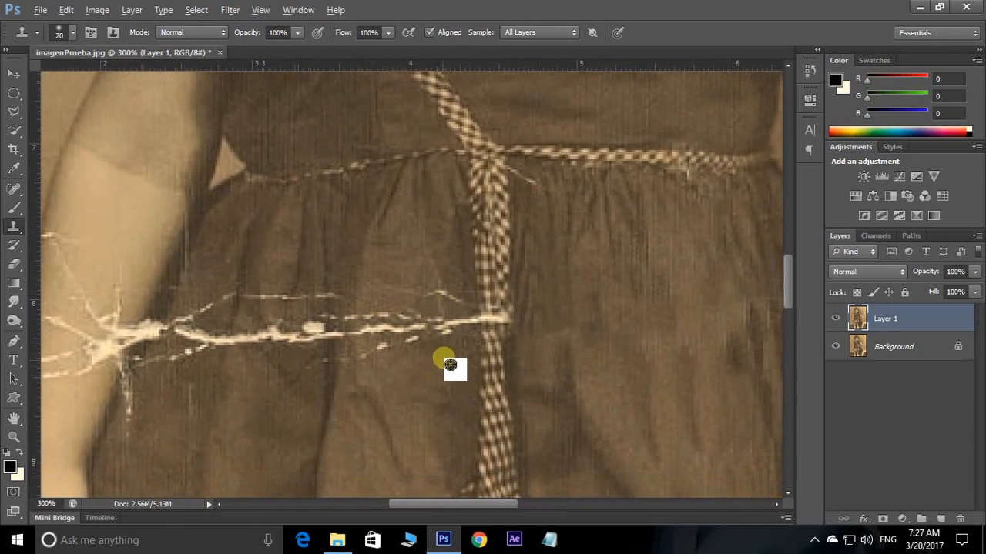
# Step: Clone skirt fabric over the horizontal cracks between the hanging braid and the child's lowered forearm
pyautogui.moveTo(478, 335)
pyautogui.mouseDown()
pyautogui.moveTo(425, 359)
pyautogui.moveTo(363, 367)
pyautogui.moveTo(336, 347)
pyautogui.moveTo(264, 372)
pyautogui.moveTo(328, 310)
pyautogui.moveTo(284, 293)
pyautogui.moveTo(218, 330)
pyautogui.moveTo(316, 372)
pyautogui.moveTo(429, 356)
pyautogui.mouseUp()
pyautogui.keyDown('alt'); pyautogui.click(618, 267); pyautogui.keyUp('alt')
pyautogui.moveTo(616, 306); pyautogui.dragTo(614, 316)
pyautogui.moveTo(331, 349); pyautogui.dragTo(466, 301)
pyautogui.keyDown('alt'); pyautogui.click(375, 403); pyautogui.keyUp('alt')
pyautogui.moveTo(393, 434)
pyautogui.mouseDown()
pyautogui.moveTo(399, 393)
pyautogui.moveTo(388, 416)
pyautogui.moveTo(431, 299)
pyautogui.moveTo(411, 358)
pyautogui.moveTo(458, 293)
pyautogui.mouseUp()
pyautogui.keyDown('alt'); pyautogui.click(461, 230); pyautogui.keyUp('alt')
pyautogui.moveTo(452, 259); pyautogui.dragTo(398, 304)
pyautogui.keyDown('alt'); pyautogui.click(389, 384); pyautogui.keyUp('alt')
pyautogui.moveTo(403, 336)
pyautogui.mouseDown()
pyautogui.moveTo(396, 370)
pyautogui.moveTo(426, 394)
pyautogui.moveTo(435, 419)
pyautogui.mouseUp()
# Step: Remove the branching cracks on the lowered forearm with the Clone Stamp and the Spot Healing Brush at size 15
pyautogui.keyDown('alt'); pyautogui.click(369, 191); pyautogui.keyUp('alt')
pyautogui.moveTo(339, 235)
pyautogui.mouseDown()
pyautogui.moveTo(356, 257)
pyautogui.moveTo(339, 302)
pyautogui.mouseUp()
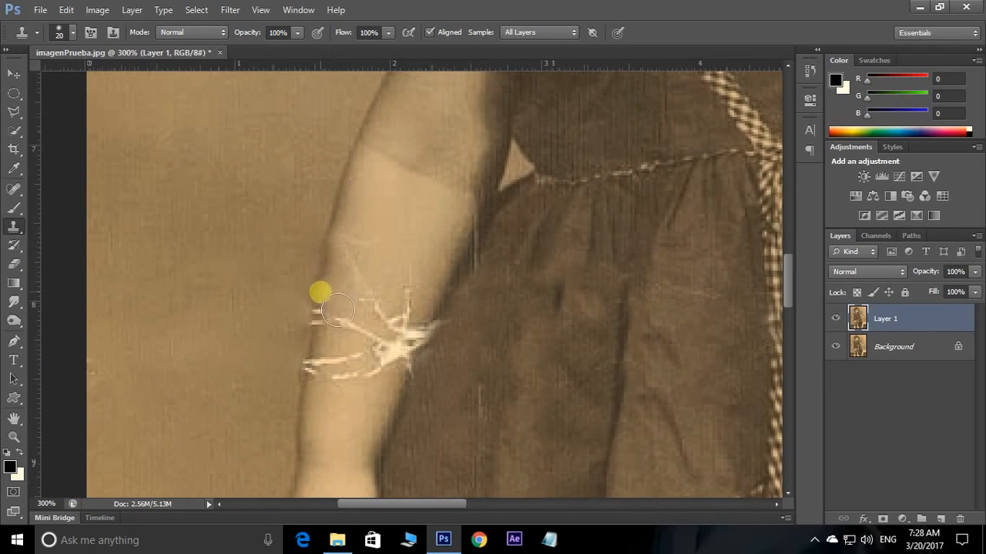
pyautogui.moveTo(341, 443); pyautogui.dragTo(325, 388)
pyautogui.press('j')
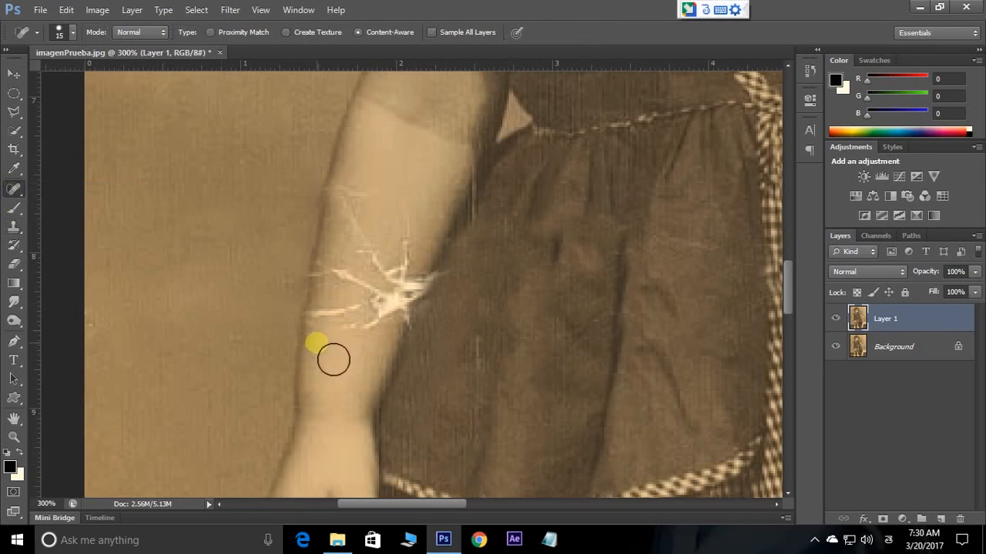
pyautogui.moveTo(364, 357)
pyautogui.mouseDown()
pyautogui.moveTo(336, 395)
pyautogui.moveTo(362, 315)
pyautogui.moveTo(403, 334)
pyautogui.moveTo(374, 244)
pyautogui.moveTo(345, 282)
pyautogui.moveTo(339, 333)
pyautogui.moveTo(363, 217)
pyautogui.mouseUp()
pyautogui.moveTo(417, 248)
pyautogui.mouseDown()
pyautogui.moveTo(416, 311)
pyautogui.moveTo(456, 321)
pyautogui.moveTo(378, 310)
pyautogui.mouseUp()
# Step: Repair the damaged inner and outer edges of the lowered forearm with the Patch tool
pyautogui.moveTo(14, 189); pyautogui.dragTo(58, 213)
pyautogui.moveTo(331, 262)
pyautogui.mouseDown()
pyautogui.moveTo(299, 370)
pyautogui.moveTo(326, 286)
pyautogui.moveTo(341, 359)
pyautogui.moveTo(384, 264)
pyautogui.mouseUp()
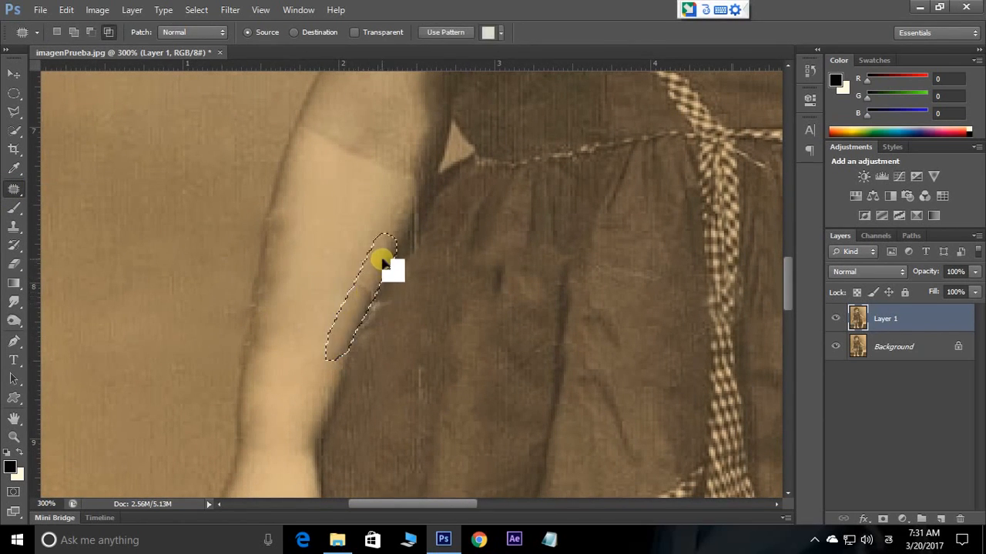
pyautogui.hotkey('ctrl', 'd')
pyautogui.moveTo(325, 241); pyautogui.dragTo(316, 295)
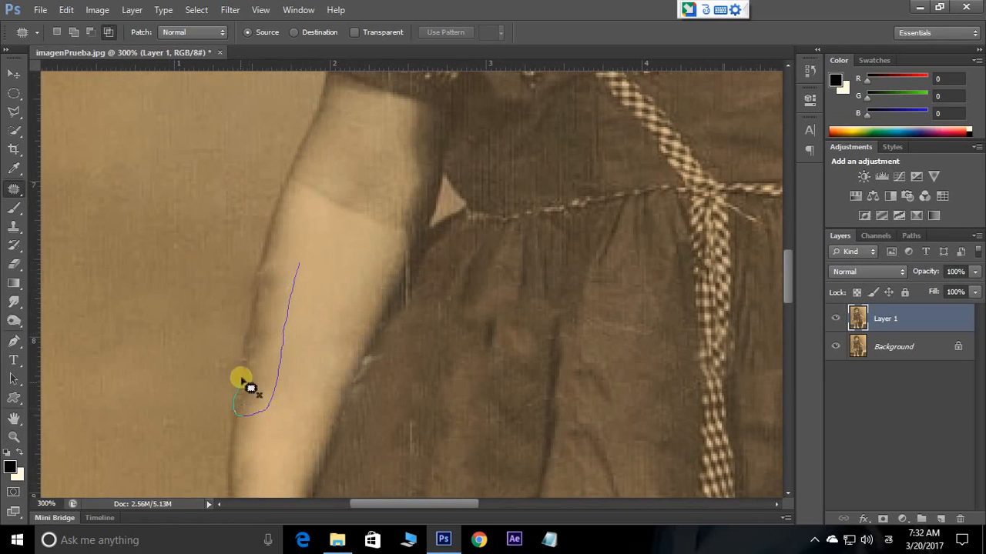
pyautogui.moveTo(278, 266); pyautogui.dragTo(298, 266)
pyautogui.moveTo(262, 361); pyautogui.dragTo(278, 369)
pyautogui.hotkey('ctrl', 'd')
pyautogui.moveTo(398, 222); pyautogui.dragTo(371, 245)
pyautogui.moveTo(273, 374); pyautogui.dragTo(279, 305)
# Step: Return to the Clone Stamp and clean the damage around the fingers resting on the chair with a size 9 brush
pyautogui.click(14, 226)
pyautogui.click(48, 223)
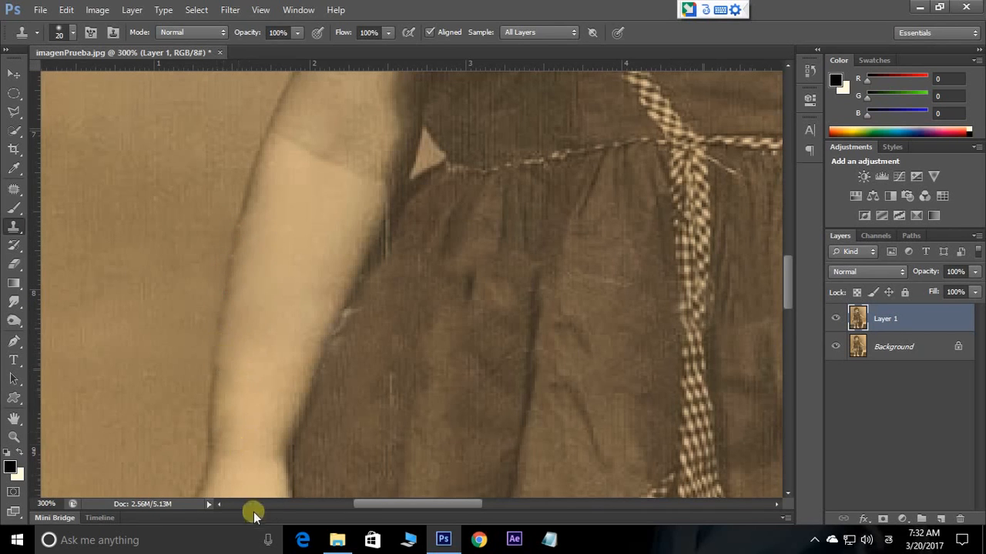
pyautogui.moveTo(447, 211); pyautogui.dragTo(342, 242)
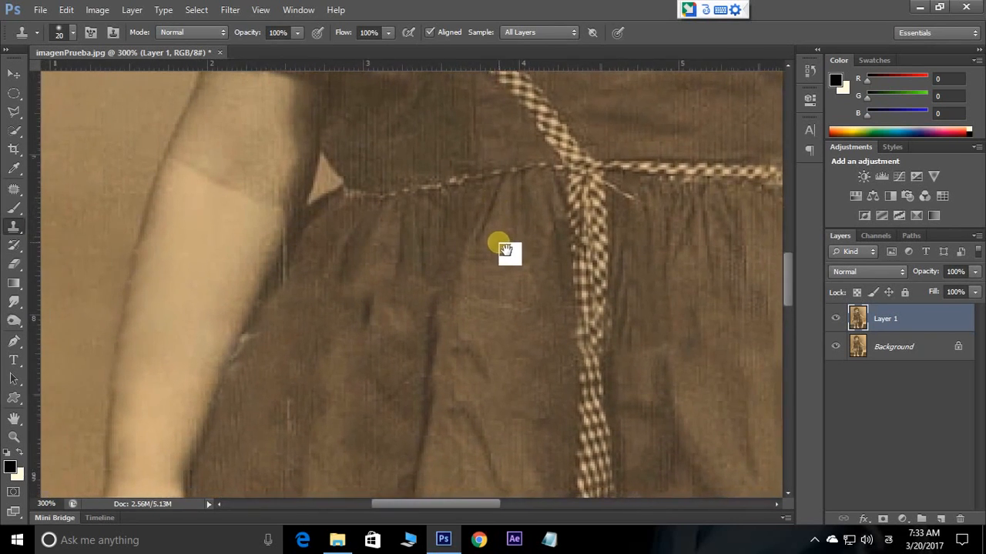
pyautogui.hotkey('ctrl', '-')
pyautogui.hotkey('ctrl', '-')
pyautogui.hotkey('ctrl', '-')
pyautogui.moveTo(567, 371); pyautogui.dragTo(159, 400)
pyautogui.hotkey('ctrl', '+')
pyautogui.hotkey('ctrl', '+')
pyautogui.hotkey('ctrl', '+')
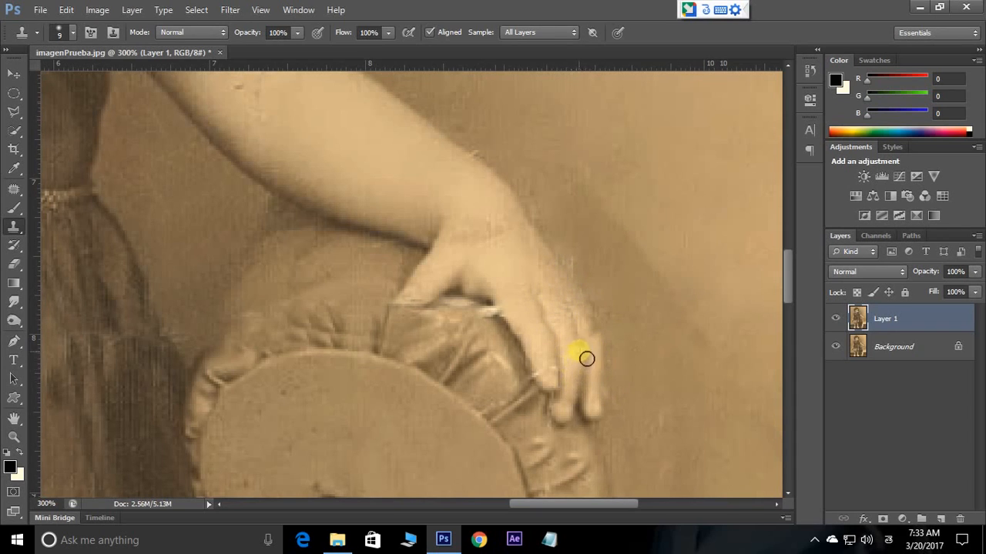
pyautogui.moveTo(595, 285); pyautogui.dragTo(607, 342)
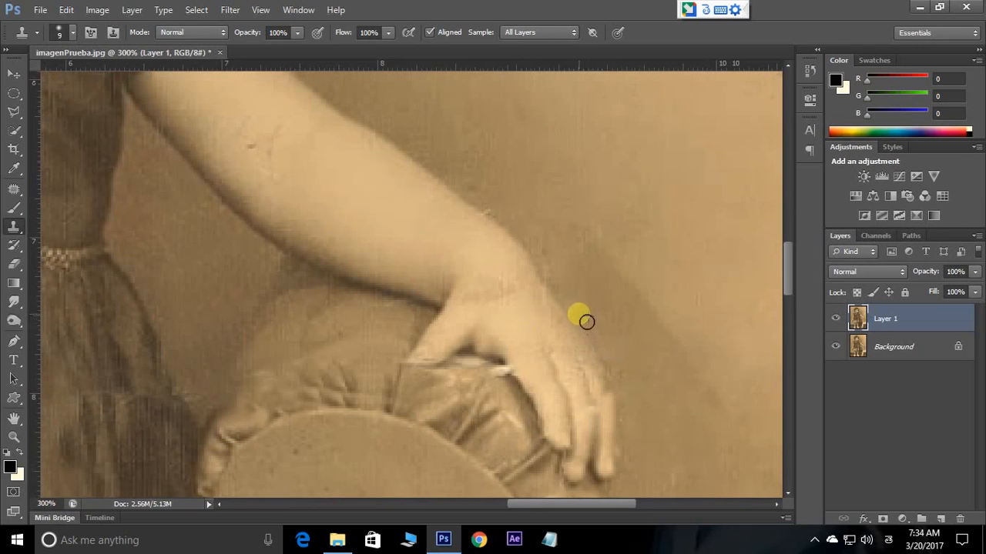
# Step: Clone dark background over the horizontal cracks and the crossing vertical crack beneath the chair seat with a size 20 brush
pyautogui.moveTo(522, 280); pyautogui.dragTo(471, 39)
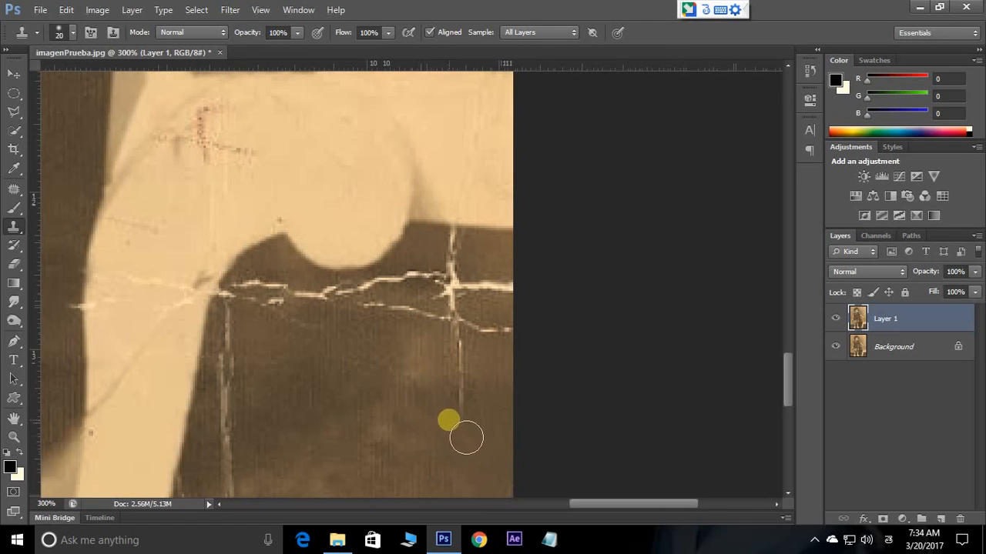
pyautogui.moveTo(290, 311)
pyautogui.mouseDown()
pyautogui.moveTo(359, 319)
pyautogui.moveTo(387, 310)
pyautogui.moveTo(399, 332)
pyautogui.mouseUp()
pyautogui.moveTo(408, 285)
pyautogui.mouseDown()
pyautogui.moveTo(453, 299)
pyautogui.moveTo(420, 279)
pyautogui.moveTo(448, 275)
pyautogui.mouseUp()
pyautogui.keyDown('alt'); pyautogui.click(360, 300); pyautogui.keyUp('alt')
pyautogui.keyDown('alt'); pyautogui.click(380, 328); pyautogui.keyUp('alt')
pyautogui.moveTo(398, 284)
pyautogui.mouseDown()
pyautogui.moveTo(421, 269)
pyautogui.moveTo(506, 313)
pyautogui.moveTo(476, 314)
pyautogui.moveTo(481, 439)
pyautogui.moveTo(534, 342)
pyautogui.mouseUp()
pyautogui.moveTo(343, 355)
pyautogui.mouseDown()
pyautogui.moveTo(433, 294)
pyautogui.moveTo(422, 268)
pyautogui.mouseUp()
pyautogui.moveTo(488, 240); pyautogui.dragTo(519, 269)
pyautogui.keyDown('alt'); pyautogui.click(456, 234); pyautogui.keyUp('alt')
pyautogui.moveTo(531, 208); pyautogui.dragTo(523, 282)
pyautogui.click(584, 242)
# Step: Clone dark background over the vertical crack beside the chair leg and the remaining crack traces under the seat
pyautogui.keyDown('alt'); pyautogui.click(407, 241); pyautogui.keyUp('alt')
pyautogui.moveTo(354, 226)
pyautogui.mouseDown()
pyautogui.moveTo(332, 231)
pyautogui.moveTo(326, 471)
pyautogui.moveTo(329, 327)
pyautogui.mouseUp()
pyautogui.moveTo(330, 331); pyautogui.dragTo(334, 434)
pyautogui.moveTo(339, 383)
pyautogui.mouseDown()
pyautogui.moveTo(424, 372)
pyautogui.moveTo(362, 238)
pyautogui.mouseUp()
pyautogui.keyDown('alt'); pyautogui.click(439, 304); pyautogui.keyUp('alt')
pyautogui.moveTo(406, 381); pyautogui.dragTo(375, 284)
pyautogui.keyDown('alt'); pyautogui.click(368, 277); pyautogui.keyUp('alt')
pyautogui.click(363, 339)
pyautogui.moveTo(368, 347); pyautogui.dragTo(368, 396)
pyautogui.moveTo(515, 358)
pyautogui.mouseDown()
pyautogui.moveTo(456, 400)
pyautogui.moveTo(518, 257)
pyautogui.mouseUp()
pyautogui.keyDown('alt'); pyautogui.click(456, 400); pyautogui.keyUp('alt')
pyautogui.moveTo(412, 397)
pyautogui.mouseDown()
pyautogui.moveTo(527, 355)
pyautogui.moveTo(528, 393)
pyautogui.moveTo(566, 377)
pyautogui.mouseUp()
pyautogui.moveTo(444, 304); pyautogui.dragTo(478, 383)
pyautogui.click(590, 484)
pyautogui.moveTo(524, 339); pyautogui.dragTo(520, 379)
# Step: Clone clean wood over the cracks and diagonal line across the chair leg with a size 25 brush, undoing one bad stroke
pyautogui.moveTo(253, 177); pyautogui.dragTo(303, 417)
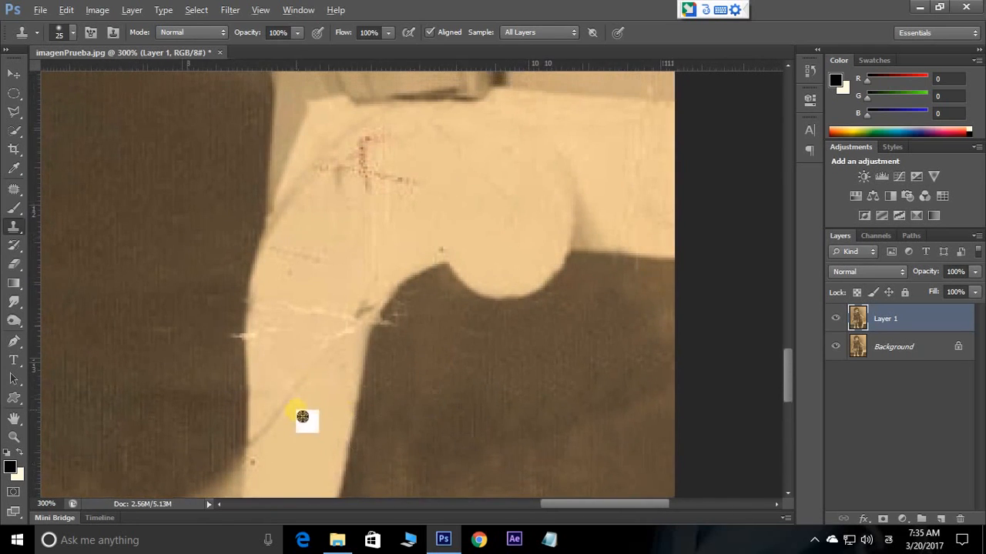
pyautogui.moveTo(349, 314)
pyautogui.mouseDown()
pyautogui.moveTo(352, 344)
pyautogui.moveTo(370, 312)
pyautogui.mouseUp()
pyautogui.moveTo(286, 411)
pyautogui.mouseDown()
pyautogui.moveTo(269, 442)
pyautogui.moveTo(342, 287)
pyautogui.moveTo(319, 380)
pyautogui.mouseUp()
pyautogui.keyDown('alt'); pyautogui.click(330, 256); pyautogui.keyUp('alt')
pyautogui.hotkey('ctrl', 'z')
pyautogui.keyDown('alt'); pyautogui.click(322, 225); pyautogui.keyUp('alt')
pyautogui.moveTo(319, 275); pyautogui.dragTo(314, 293)
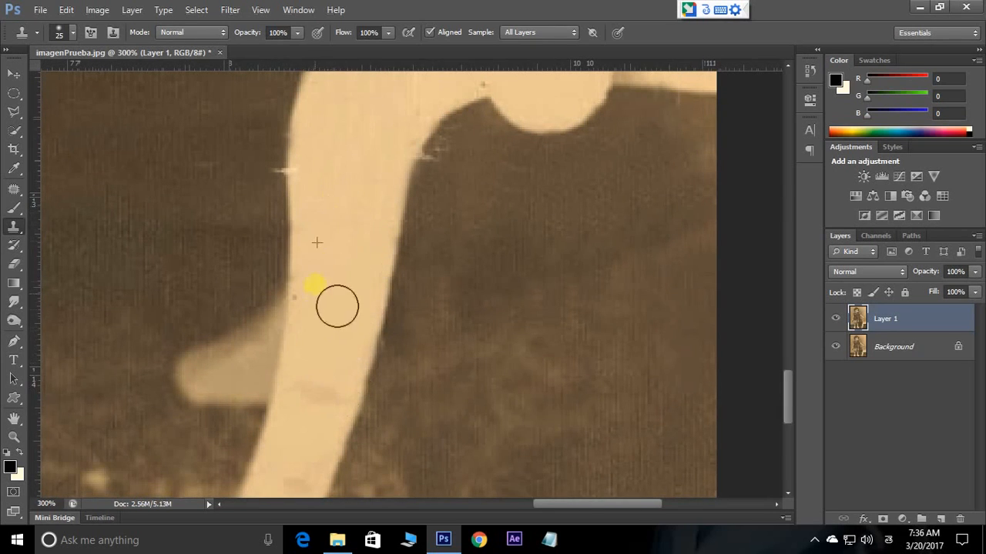
pyautogui.moveTo(309, 395); pyautogui.dragTo(305, 431)
pyautogui.moveTo(302, 453); pyautogui.dragTo(356, 300)
pyautogui.click(357, 301)
pyautogui.moveTo(355, 258)
pyautogui.mouseDown()
pyautogui.moveTo(379, 493)
pyautogui.moveTo(344, 255)
pyautogui.moveTo(349, 267)
pyautogui.mouseUp()
# Step: Clone away the leftover crack ends along both edges of the chair leg and the marks on its upper part
pyautogui.keyDown('alt'); pyautogui.click(306, 251); pyautogui.keyUp('alt')
pyautogui.moveTo(547, 270); pyautogui.dragTo(494, 289)
pyautogui.keyDown('alt'); pyautogui.click(494, 288); pyautogui.keyUp('alt')
pyautogui.moveTo(448, 264); pyautogui.dragTo(463, 246)
pyautogui.moveTo(548, 158)
pyautogui.mouseDown()
pyautogui.moveTo(332, 323)
pyautogui.moveTo(348, 336)
pyautogui.mouseUp()
pyautogui.keyDown('alt'); pyautogui.click(209, 389); pyautogui.keyUp('alt')
pyautogui.moveTo(241, 355); pyautogui.dragTo(225, 349)
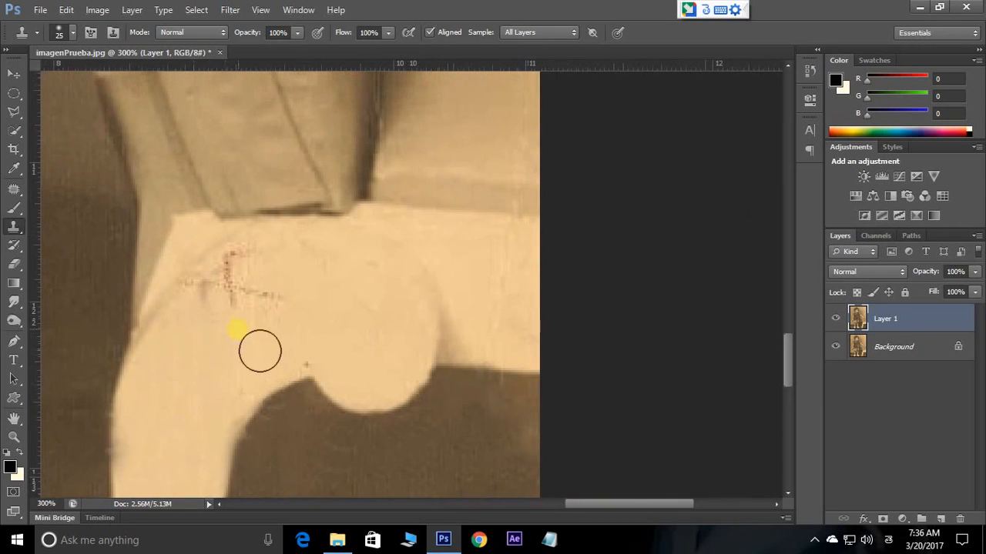
# Step: Heal the thin horizontal crack across the cheek nearest the ear with a size 7 Spot Healing Brush
pyautogui.moveTo(371, 148); pyautogui.dragTo(282, 426)
pyautogui.moveTo(165, 115); pyautogui.dragTo(373, 358)
pyautogui.moveTo(158, 100); pyautogui.dragTo(376, 346)
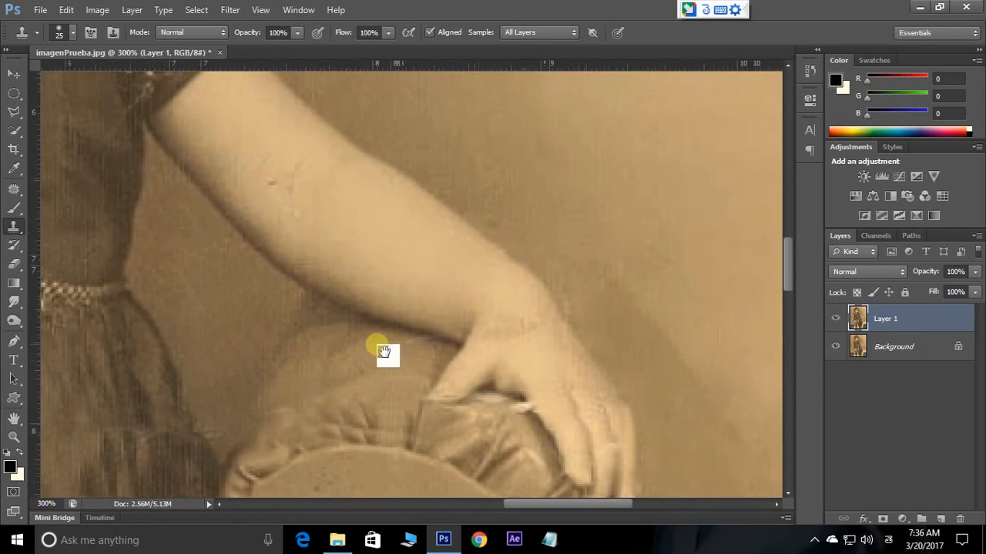
pyautogui.moveTo(291, 97); pyautogui.dragTo(363, 282)
pyautogui.moveTo(131, 154); pyautogui.dragTo(341, 338)
pyautogui.moveTo(249, 315); pyautogui.dragTo(270, 349)
pyautogui.keyDown('alt'); pyautogui.click(306, 409); pyautogui.keyUp('alt')
pyautogui.press('[')
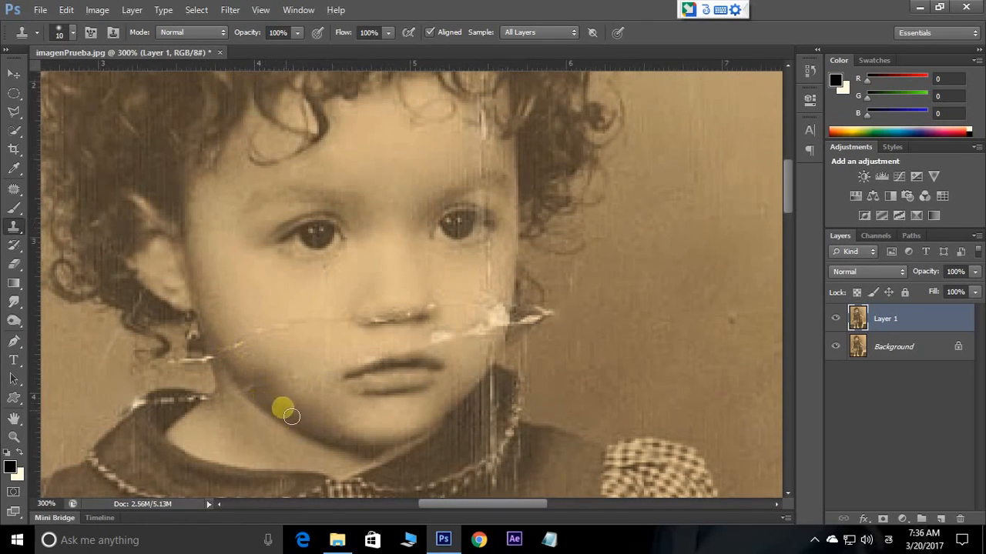
pyautogui.click(12, 195)
pyautogui.moveTo(231, 350); pyautogui.dragTo(303, 323)
pyautogui.moveTo(294, 379); pyautogui.dragTo(308, 334)
pyautogui.moveTo(303, 336); pyautogui.dragTo(262, 346)
pyautogui.moveTo(307, 307); pyautogui.dragTo(308, 342)
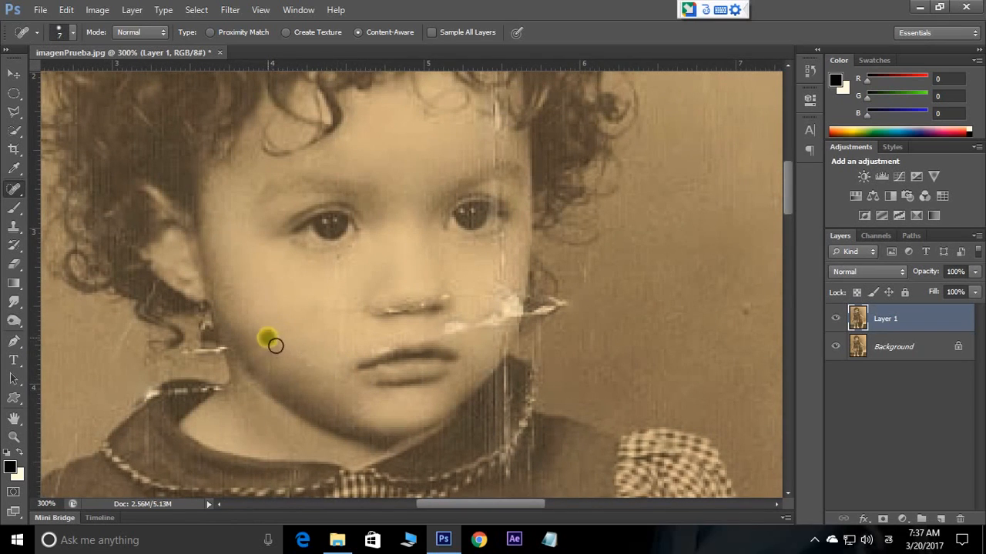
# Step: Heal the vertical scratch running from the forehead past the eye down to the opposite cheek
pyautogui.moveTo(469, 360); pyautogui.dragTo(378, 378)
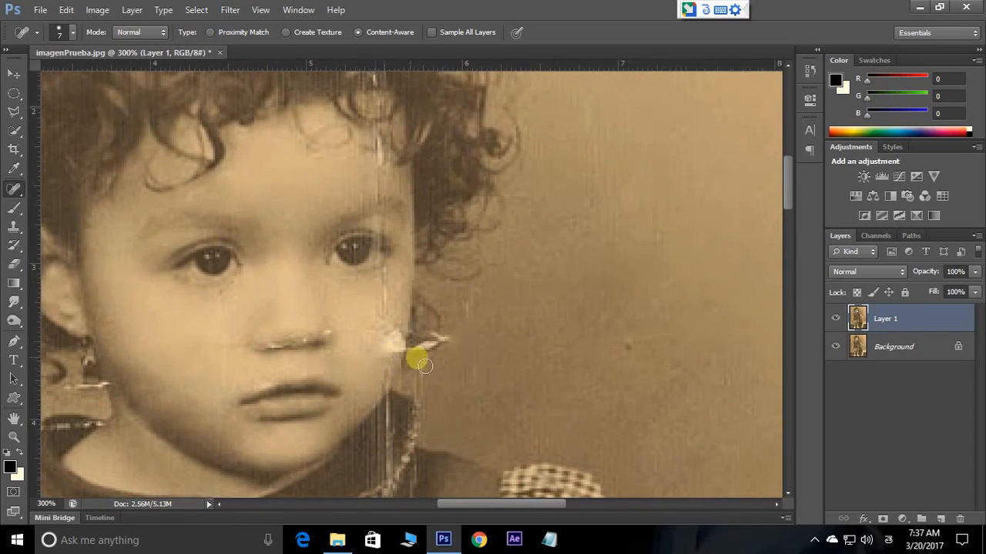
pyautogui.moveTo(384, 285); pyautogui.dragTo(385, 308)
pyautogui.moveTo(391, 276); pyautogui.dragTo(383, 339)
pyautogui.moveTo(369, 254); pyautogui.dragTo(372, 203)
pyautogui.moveTo(386, 295); pyautogui.dragTo(378, 267)
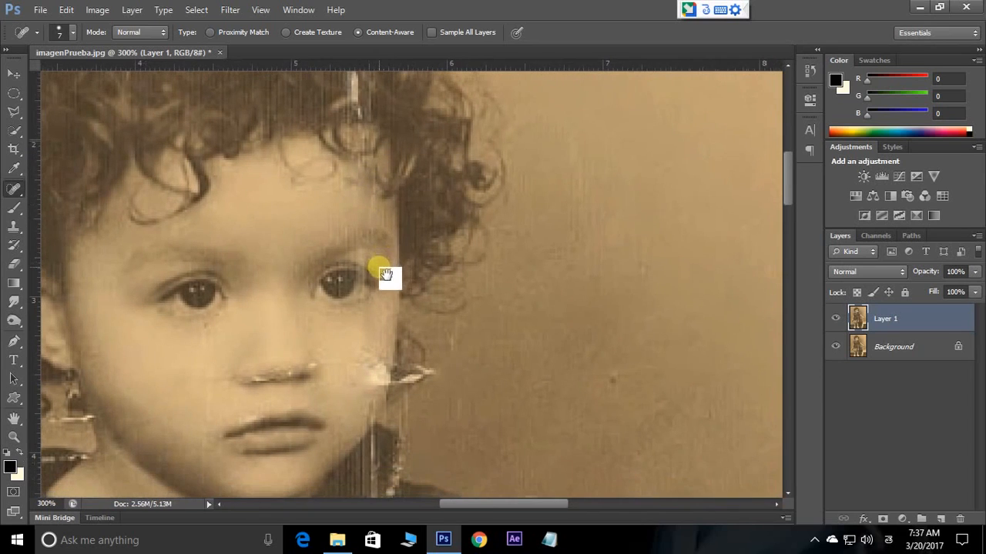
pyautogui.click(374, 203)
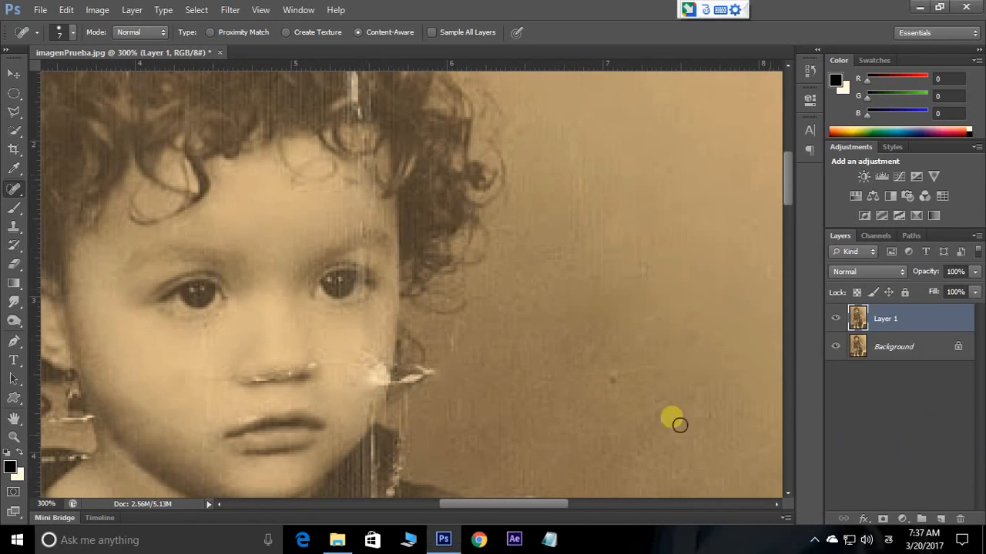
# Step: Clone clean skin and background over the bright torn patch and crack at the cheek's edge with a size 10 brush
pyautogui.keyDown('alt'); pyautogui.click(355, 361); pyautogui.keyUp('alt')
pyautogui.press('Return')
pyautogui.click(14, 225)
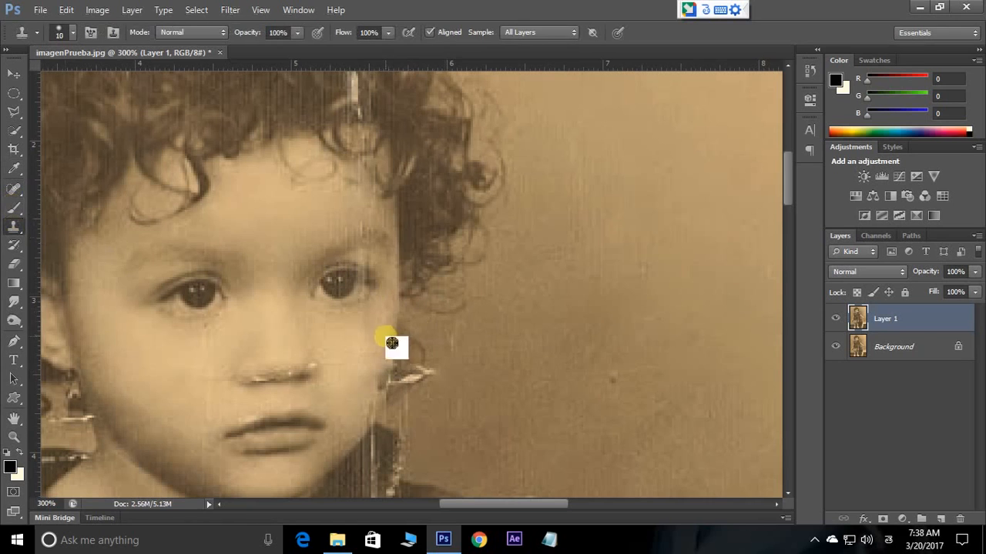
pyautogui.moveTo(347, 391)
pyautogui.mouseDown()
pyautogui.moveTo(373, 305)
pyautogui.moveTo(390, 301)
pyautogui.mouseUp()
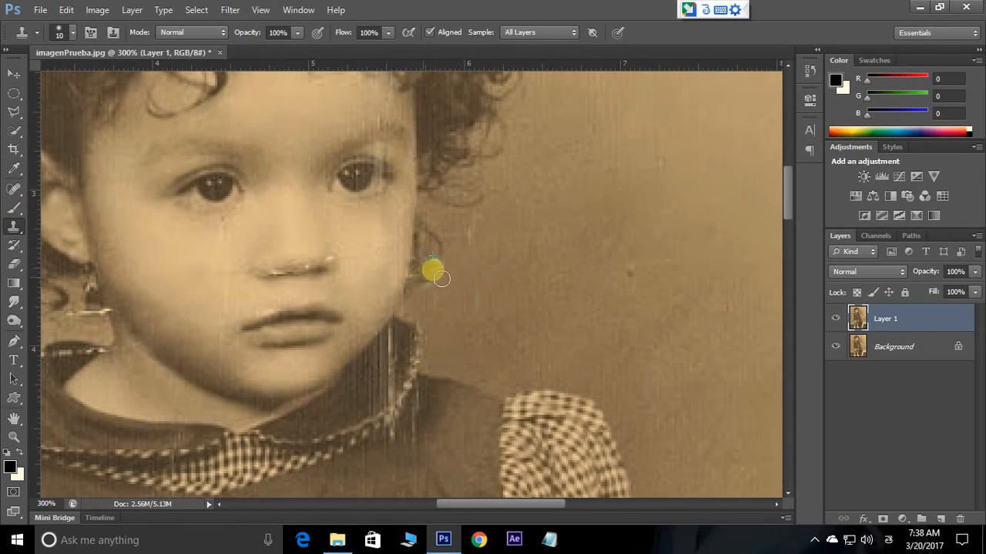
pyautogui.moveTo(471, 248); pyautogui.dragTo(462, 296)
# Step: Clone dark fabric over the vertical scratches crossing the collar and the dress just beneath it
pyautogui.moveTo(601, 304); pyautogui.dragTo(598, 173)
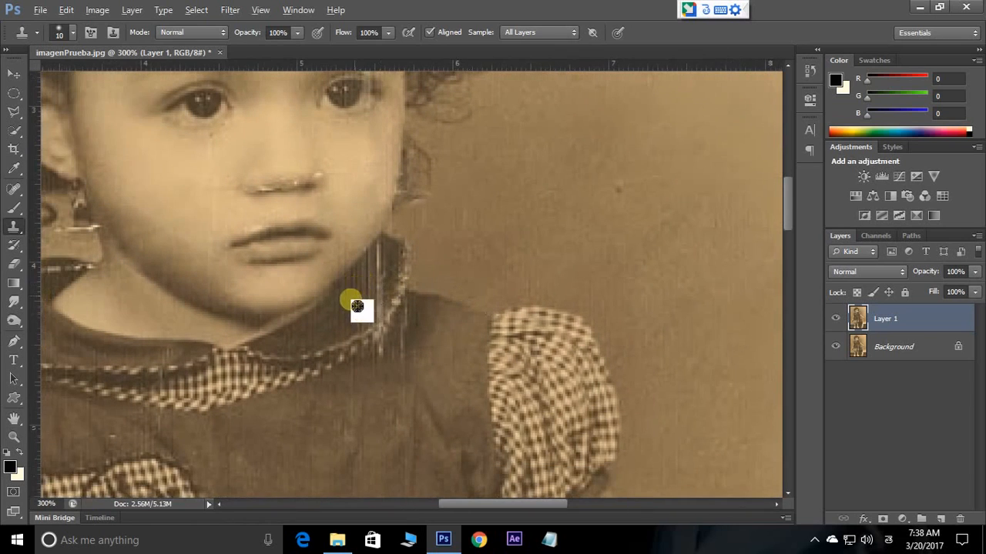
pyautogui.keyDown('alt'); pyautogui.click(397, 438); pyautogui.keyUp('alt')
pyautogui.click(381, 249)
pyautogui.moveTo(326, 335); pyautogui.dragTo(408, 292)
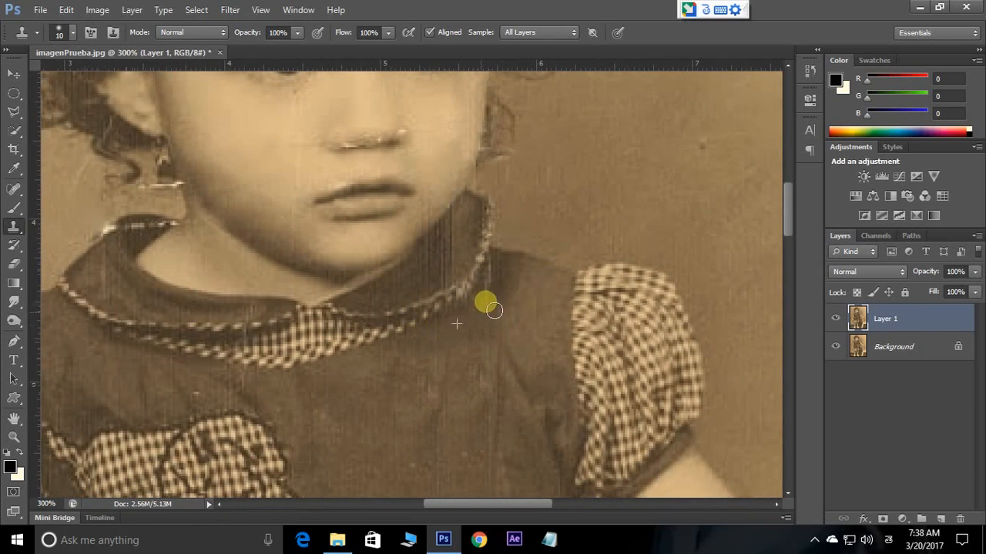
# Step: Heal the bright crack beneath the nose with a size 4 Spot Healing Brush and patch the light mark above the upper lip
pyautogui.scroll(-5, 500, 273)
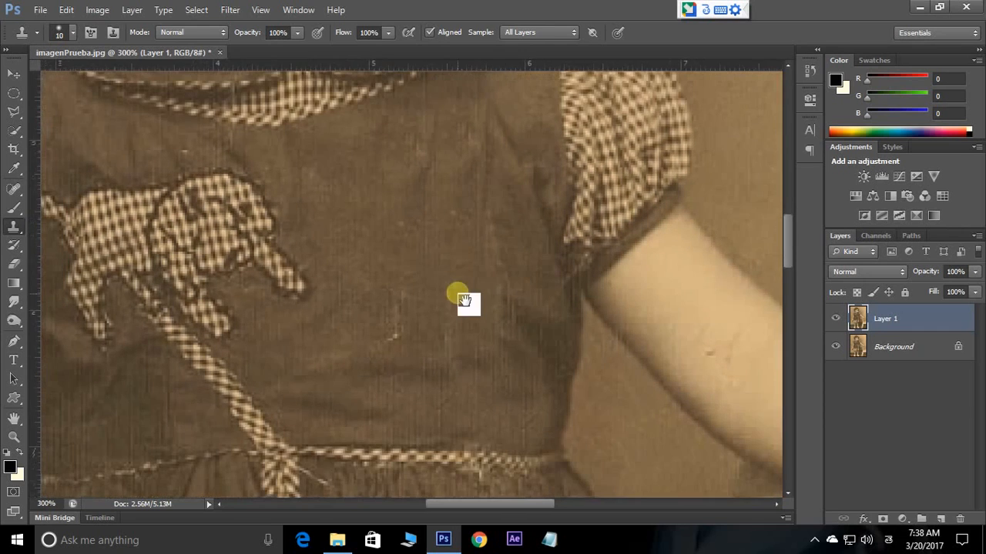
pyautogui.scroll(8, 397, 339)
pyautogui.hscroll(-3, 330, 340)
pyautogui.scroll(3, 351, 348)
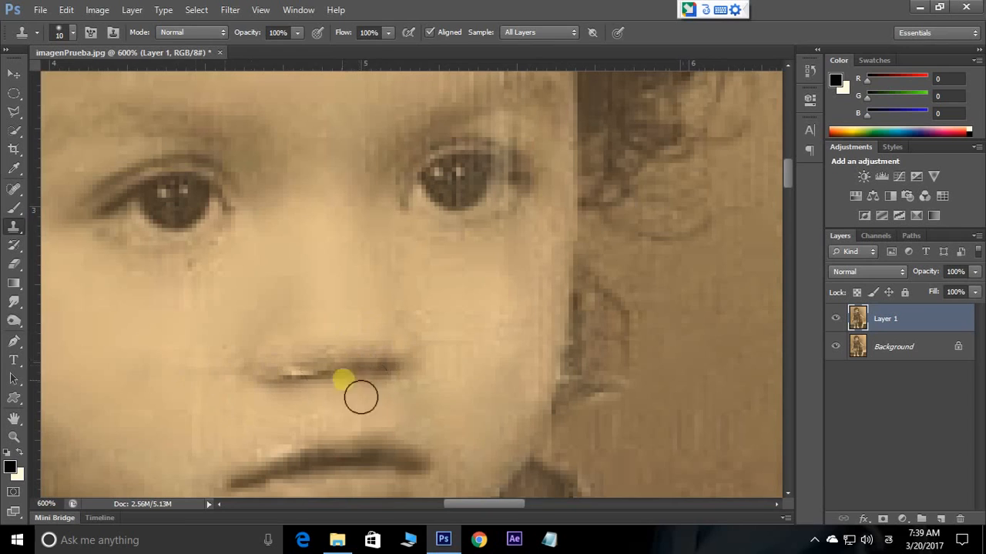
pyautogui.click(13, 190)
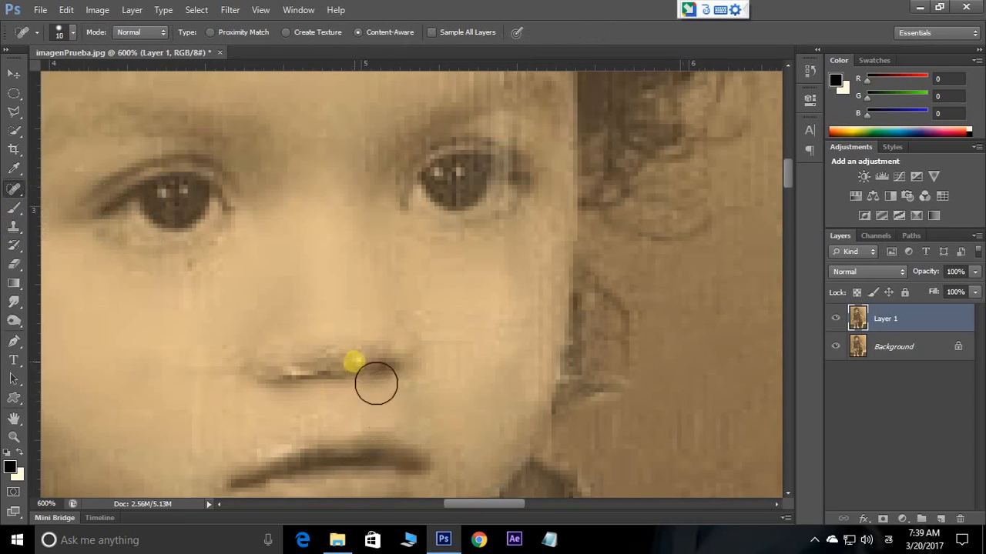
pyautogui.moveTo(378, 421); pyautogui.dragTo(395, 355)
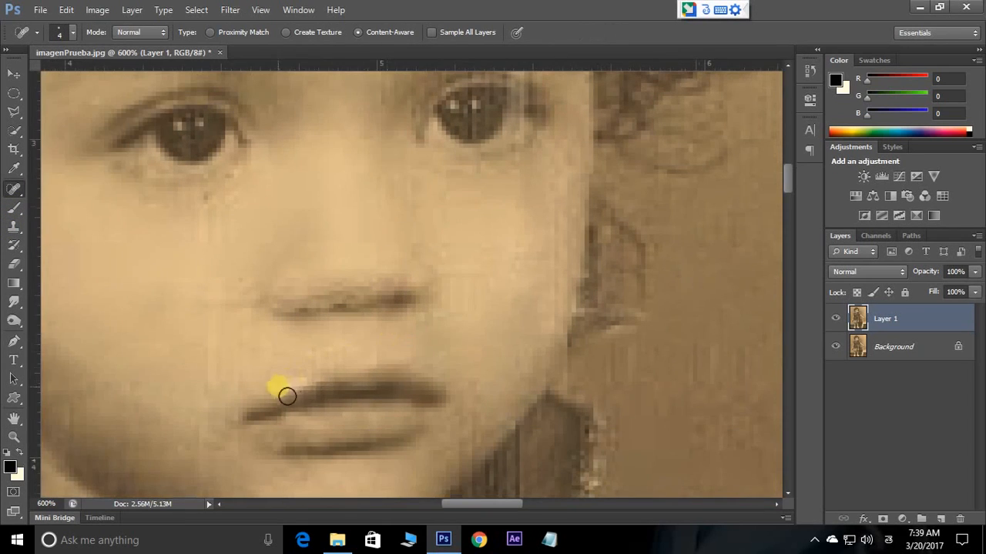
pyautogui.moveTo(14, 190); pyautogui.dragTo(70, 222)
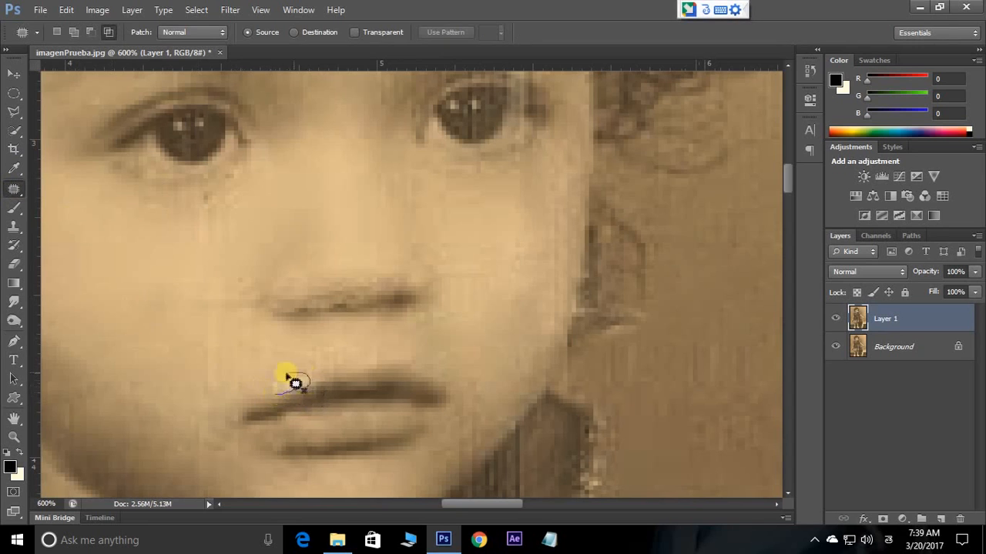
# Step: Patch the vertical scratches in the hair above the forehead with clean neighbouring areas
pyautogui.scroll(5, 472, 378)
pyautogui.moveTo(467, 215); pyautogui.dragTo(475, 417)
pyautogui.moveTo(509, 152)
pyautogui.mouseDown()
pyautogui.moveTo(512, 348)
pyautogui.moveTo(500, 148)
pyautogui.mouseUp()
pyautogui.moveTo(492, 231)
pyautogui.mouseDown()
pyautogui.moveTo(542, 240)
pyautogui.moveTo(519, 241)
pyautogui.mouseUp()
pyautogui.hotkey('ctrl', 'd')
pyautogui.moveTo(457, 317)
pyautogui.mouseDown()
pyautogui.moveTo(456, 354)
pyautogui.moveTo(462, 317)
pyautogui.mouseUp()
pyautogui.moveTo(496, 351); pyautogui.dragTo(456, 346)
pyautogui.hotkey('ctrl', 'd')
pyautogui.moveTo(479, 229); pyautogui.dragTo(520, 317)
pyautogui.moveTo(520, 278); pyautogui.dragTo(518, 272)
pyautogui.moveTo(502, 285)
pyautogui.mouseDown()
pyautogui.moveTo(460, 336)
pyautogui.moveTo(510, 275)
pyautogui.mouseUp()
pyautogui.hotkey('ctrl', 'd')
# Step: Patch the remaining light streaks and crack pieces among the curls
pyautogui.moveTo(226, 217); pyautogui.dragTo(374, 252)
pyautogui.moveTo(383, 261); pyautogui.dragTo(379, 261)
pyautogui.moveTo(435, 308); pyautogui.dragTo(443, 236)
pyautogui.hotkey('ctrl', 'd')
pyautogui.moveTo(231, 248); pyautogui.dragTo(336, 275)
pyautogui.moveTo(336, 275)
pyautogui.mouseDown()
pyautogui.moveTo(486, 310)
pyautogui.moveTo(341, 283)
pyautogui.mouseUp()
pyautogui.moveTo(369, 281)
pyautogui.mouseDown()
pyautogui.moveTo(373, 317)
pyautogui.moveTo(288, 273)
pyautogui.moveTo(368, 316)
pyautogui.mouseUp()
pyautogui.hotkey('ctrl', 'd')
pyautogui.moveTo(270, 285); pyautogui.dragTo(276, 314)
pyautogui.hotkey('ctrl', 'd')
pyautogui.moveTo(352, 262)
pyautogui.mouseDown()
pyautogui.moveTo(434, 286)
pyautogui.moveTo(352, 263)
pyautogui.mouseUp()
pyautogui.moveTo(385, 279); pyautogui.dragTo(379, 331)
pyautogui.hotkey('ctrl', 'd')
# Step: Patch the white crack through the curl at the edge of the hair near the top of the head
pyautogui.hscroll(-3, 401, 265)
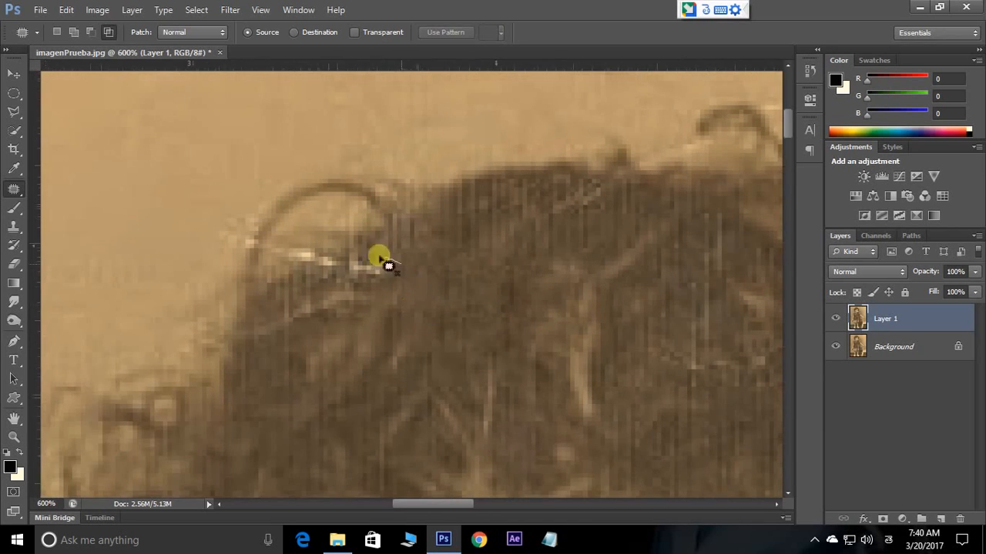
pyautogui.hotkey('ctrl', 'd')
pyautogui.moveTo(321, 267); pyautogui.dragTo(367, 350)
pyautogui.moveTo(301, 309)
pyautogui.mouseDown()
pyautogui.moveTo(300, 285)
pyautogui.moveTo(304, 307)
pyautogui.mouseUp()
pyautogui.hotkey('ctrl', 'd')
pyautogui.moveTo(773, 271)
pyautogui.mouseDown()
pyautogui.moveTo(487, 336)
pyautogui.moveTo(264, 26)
pyautogui.moveTo(198, 241)
pyautogui.moveTo(163, 236)
pyautogui.moveTo(226, 256)
pyautogui.mouseUp()
pyautogui.hotkey('ctrl', 'd')
# Step: Patch the remaining white cracks beside the hair, below the ear and along the collar's edge
pyautogui.moveTo(250, 218); pyautogui.dragTo(250, 221)
pyautogui.moveTo(253, 231); pyautogui.dragTo(308, 244)
pyautogui.hotkey('ctrl', 'd')
pyautogui.moveTo(128, 307)
pyautogui.mouseDown()
pyautogui.moveTo(264, 192)
pyautogui.moveTo(241, 188)
pyautogui.moveTo(249, 189)
pyautogui.mouseUp()
pyautogui.moveTo(242, 202); pyautogui.dragTo(222, 196)
pyautogui.hotkey('ctrl', 'd')
pyautogui.moveTo(350, 237); pyautogui.dragTo(277, 270)
pyautogui.moveTo(282, 224)
pyautogui.mouseDown()
pyautogui.moveTo(220, 223)
pyautogui.moveTo(228, 247)
pyautogui.mouseUp()
pyautogui.hotkey('ctrl', 'd')
pyautogui.moveTo(331, 246)
pyautogui.mouseDown()
pyautogui.moveTo(279, 297)
pyautogui.moveTo(231, 282)
pyautogui.mouseUp()
pyautogui.moveTo(242, 279); pyautogui.dragTo(264, 305)
pyautogui.hotkey('ctrl', 'd')
# Step: Patch the scratches on the dress bodice and around its waist trim
pyautogui.moveTo(427, 486); pyautogui.dragTo(419, 287)
pyautogui.hotkey('ctrl', '-')
pyautogui.hotkey('ctrl', '-')
pyautogui.hotkey('ctrl', '-')
pyautogui.hotkey('ctrl', '-')
pyautogui.hotkey('ctrl', '-')
pyautogui.hotkey('ctrl', '-')
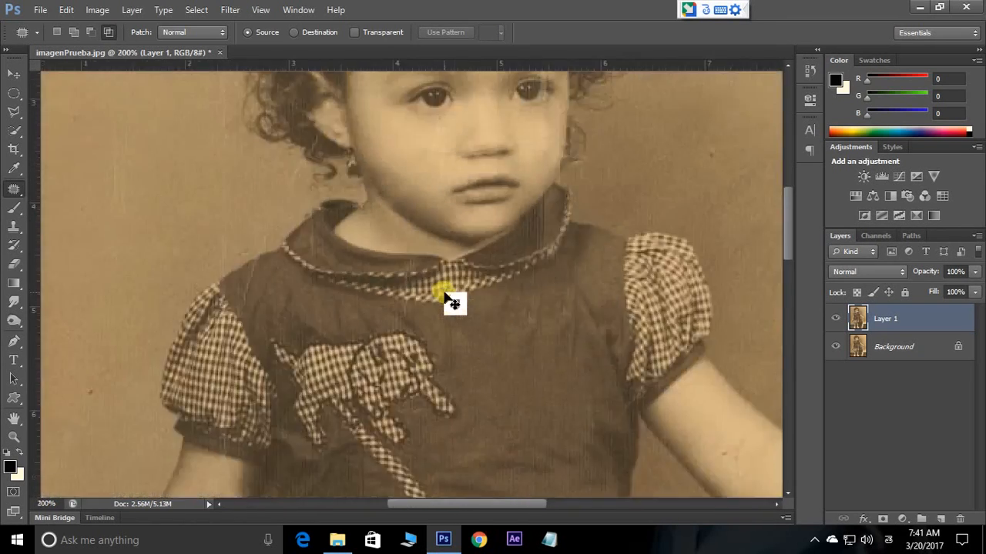
pyautogui.moveTo(482, 493); pyautogui.dragTo(469, 297)
pyautogui.hotkey('ctrl', '+')
pyautogui.hotkey('ctrl', '+')
pyautogui.moveTo(316, 385); pyautogui.dragTo(353, 208)
pyautogui.moveTo(376, 307)
pyautogui.mouseDown()
pyautogui.moveTo(449, 362)
pyautogui.moveTo(413, 288)
pyautogui.moveTo(392, 352)
pyautogui.moveTo(366, 298)
pyautogui.moveTo(371, 291)
pyautogui.moveTo(403, 315)
pyautogui.moveTo(370, 326)
pyautogui.moveTo(375, 285)
pyautogui.moveTo(389, 304)
pyautogui.moveTo(445, 177)
pyautogui.mouseUp()
pyautogui.hotkey('ctrl', 'd')
pyautogui.hotkey('ctrl', 'd')
pyautogui.hotkey('ctrl', 'd')
# Step: Patch the remaining marks farther down the dress
pyautogui.moveTo(475, 398); pyautogui.dragTo(629, 463)
pyautogui.moveTo(227, 246)
pyautogui.mouseDown()
pyautogui.moveTo(233, 285)
pyautogui.moveTo(230, 249)
pyautogui.mouseUp()
pyautogui.moveTo(212, 276)
pyautogui.mouseDown()
pyautogui.moveTo(215, 310)
pyautogui.moveTo(316, 383)
pyautogui.moveTo(285, 350)
pyautogui.moveTo(328, 327)
pyautogui.moveTo(383, 332)
pyautogui.mouseUp()
pyautogui.hotkey('ctrl', 'd')
pyautogui.hscroll(1, 319, 292)
pyautogui.hotkey('ctrl', 'd')
pyautogui.scroll(1, 431, 288)
# Step: Heal the diagonal scratches on the floor beside the child's leg with a size 15 Spot Healing Brush
pyautogui.click(13, 189)
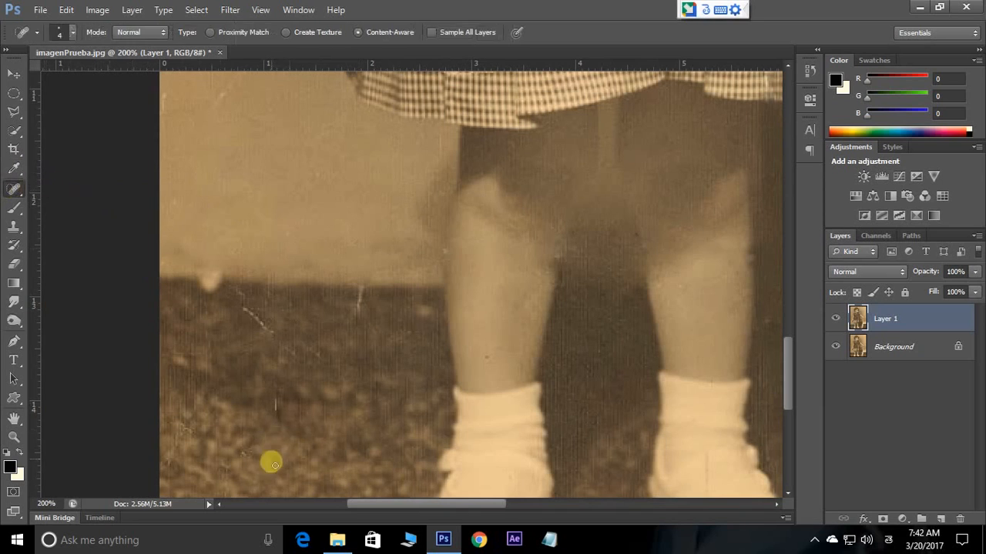
pyautogui.press(']')
pyautogui.moveTo(237, 290); pyautogui.dragTo(310, 374)
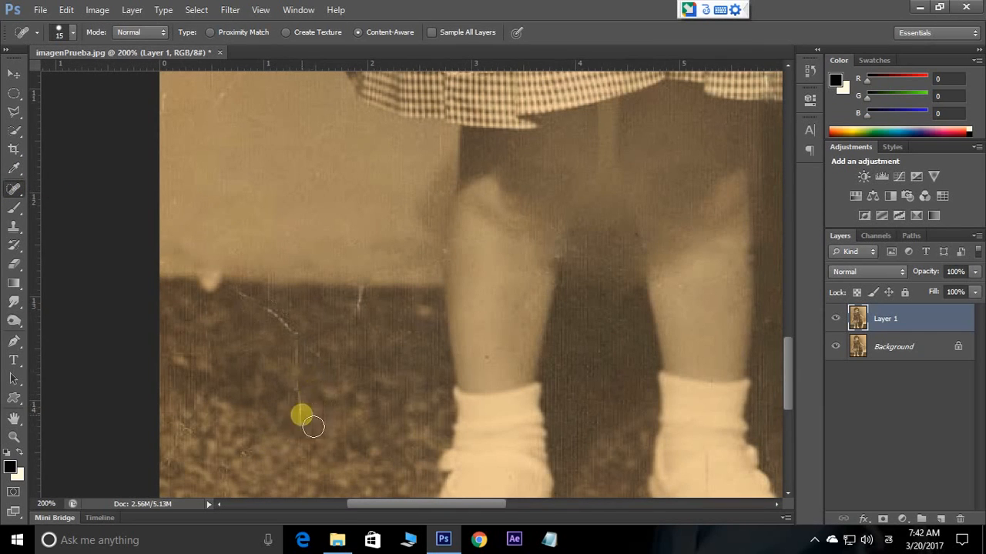
# Step: Clone checked fabric over the white torn hole and the crack in the skirt ruffle near the child's hand
pyautogui.scroll(5, 451, 321)
pyautogui.hscroll(2, 385, 322)
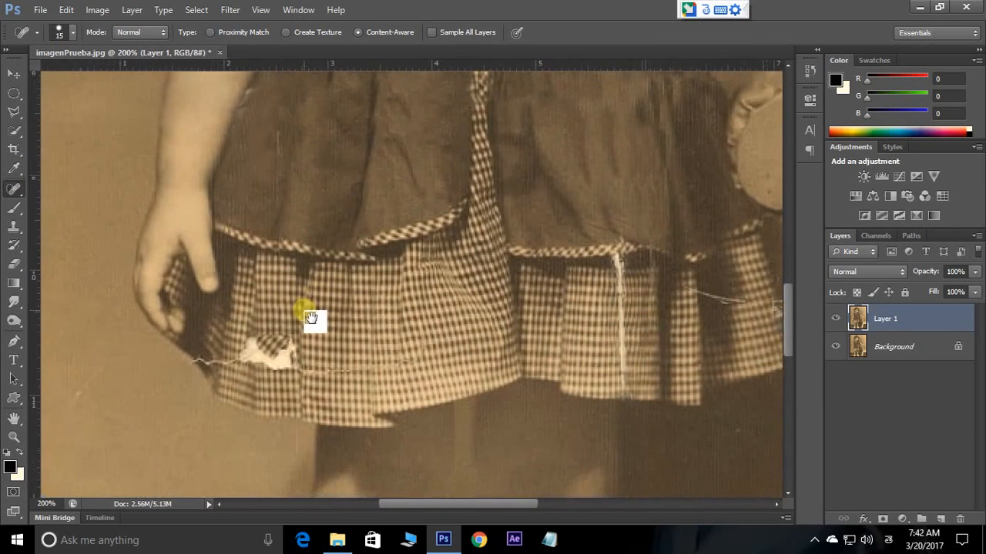
pyautogui.click(15, 229)
pyautogui.press('[')
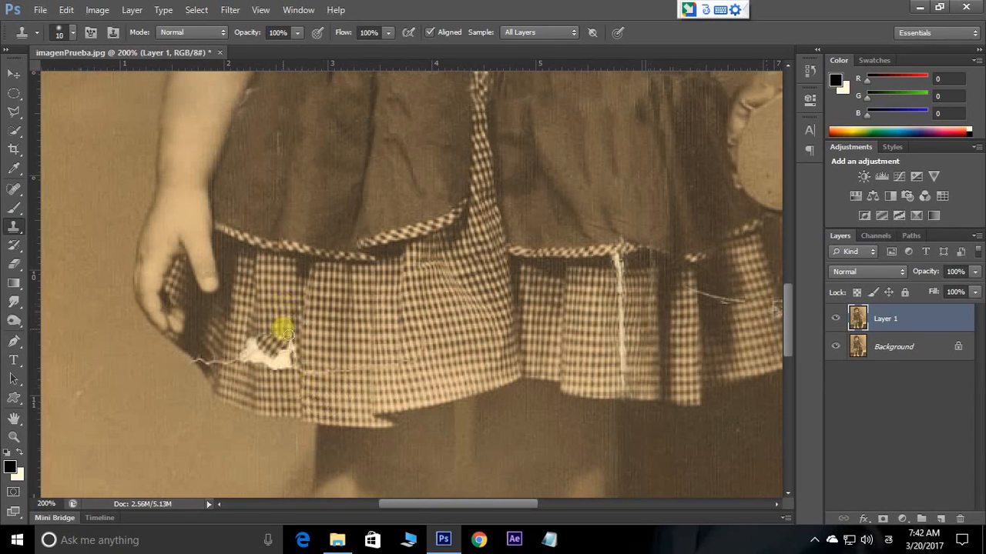
pyautogui.moveTo(286, 343)
pyautogui.mouseDown()
pyautogui.moveTo(264, 367)
pyautogui.moveTo(253, 352)
pyautogui.moveTo(292, 367)
pyautogui.mouseUp()
pyautogui.keyDown('alt'); pyautogui.click(228, 330); pyautogui.keyUp('alt')
pyautogui.moveTo(224, 358); pyautogui.dragTo(203, 363)
# Step: Clone over the white vertical crack in the ruffle and the curved scratch reaching toward the chair with a size 15 brush
pyautogui.hscroll(3, 346, 346)
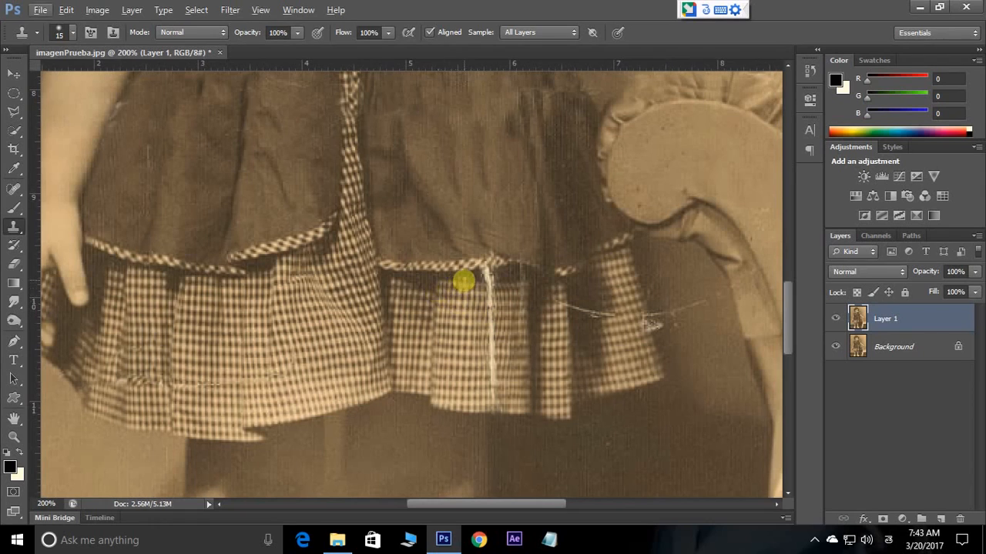
pyautogui.moveTo(489, 288); pyautogui.dragTo(496, 407)
pyautogui.hscroll(3, 469, 300)
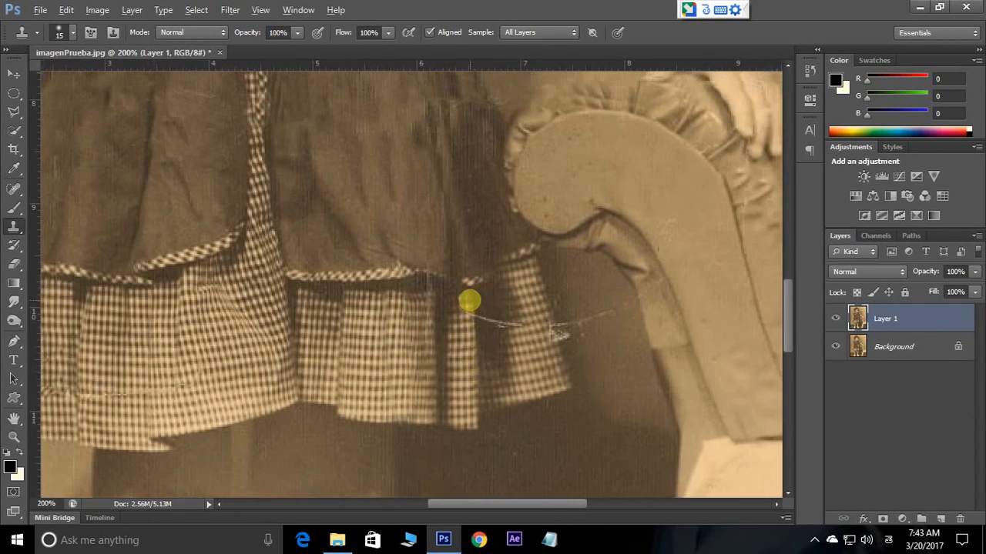
pyautogui.moveTo(485, 322); pyautogui.dragTo(490, 328)
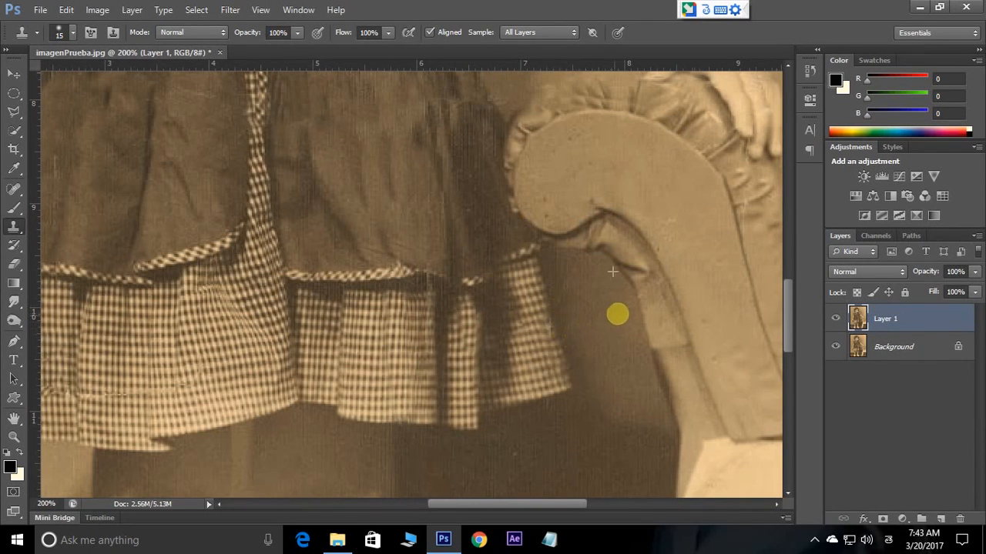
# Step: Inspect the restored face, dress and skirt, and toggle Layer 1's visibility to compare with the original photo
pyautogui.scroll(15, 597, 326)
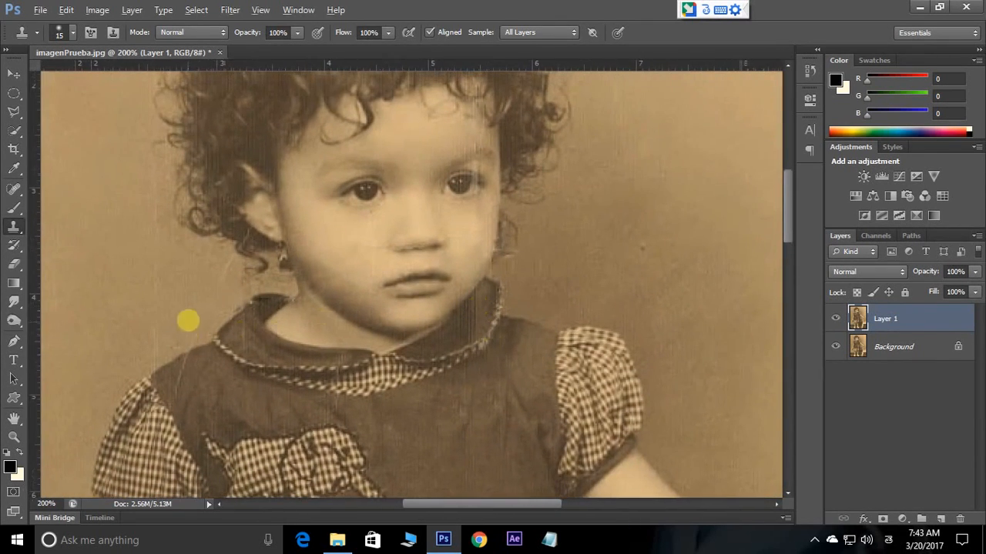
pyautogui.scroll(-10, 180, 391)
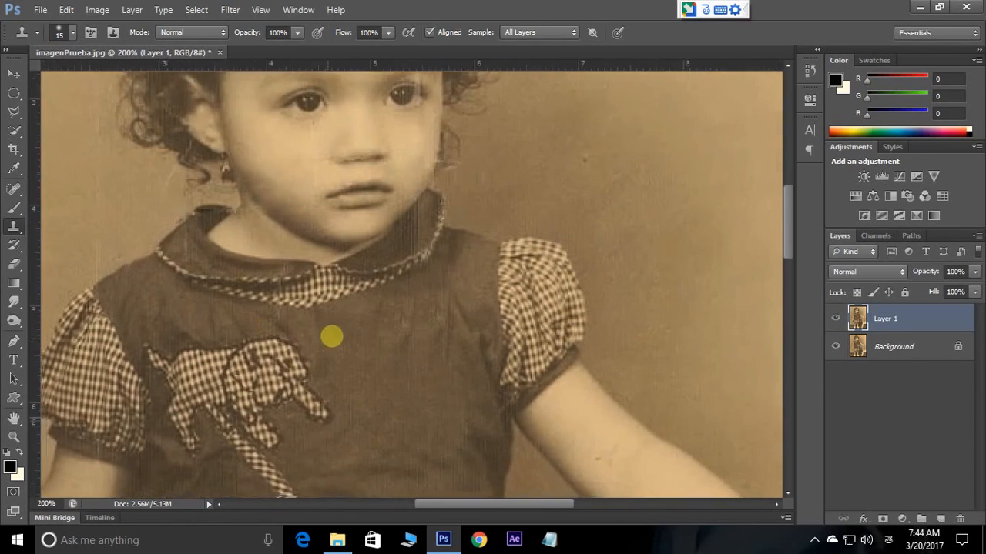
pyautogui.scroll(-2, 385, 301)
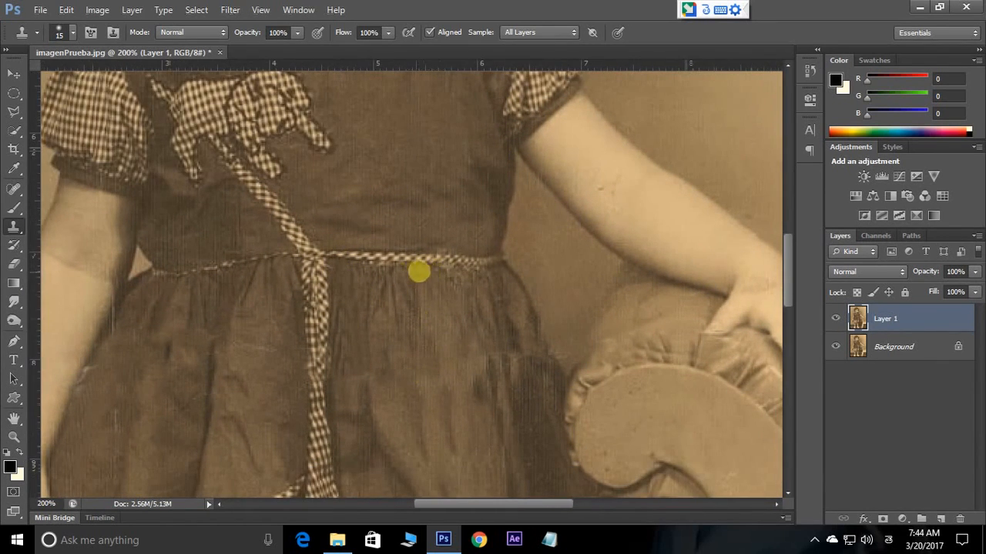
pyautogui.scroll(-5, 479, 277)
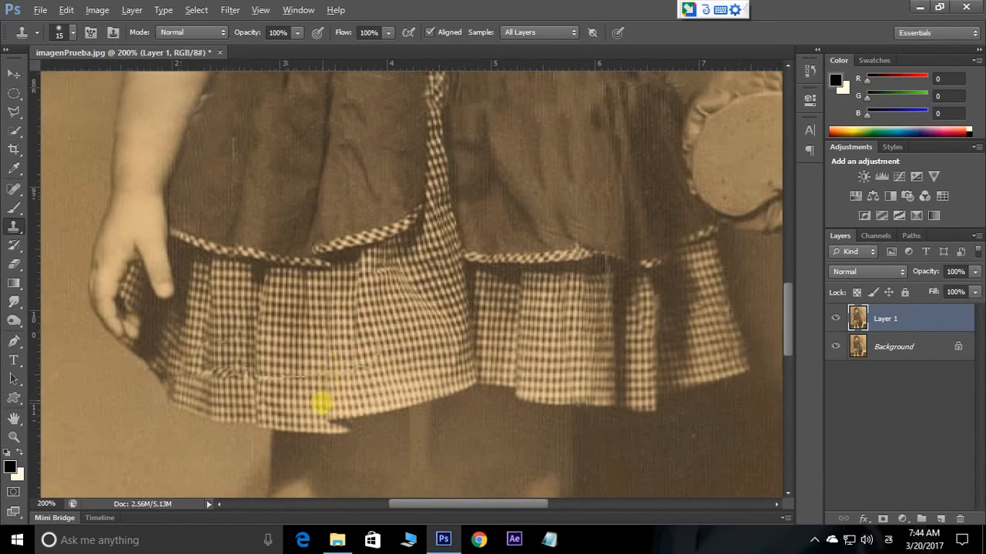
pyautogui.scroll(1, 264, 359)
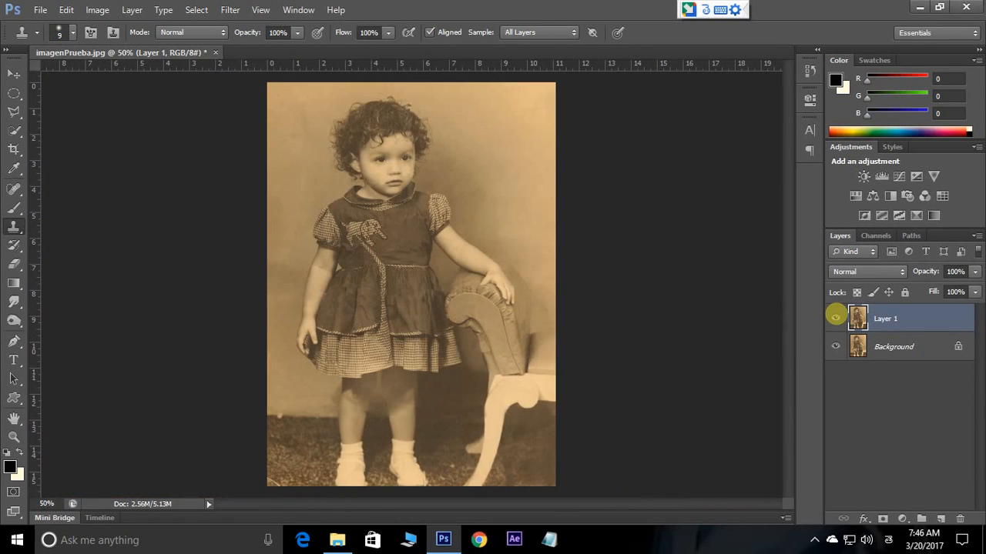
pyautogui.click(836, 315)
pyautogui.click(835, 316)
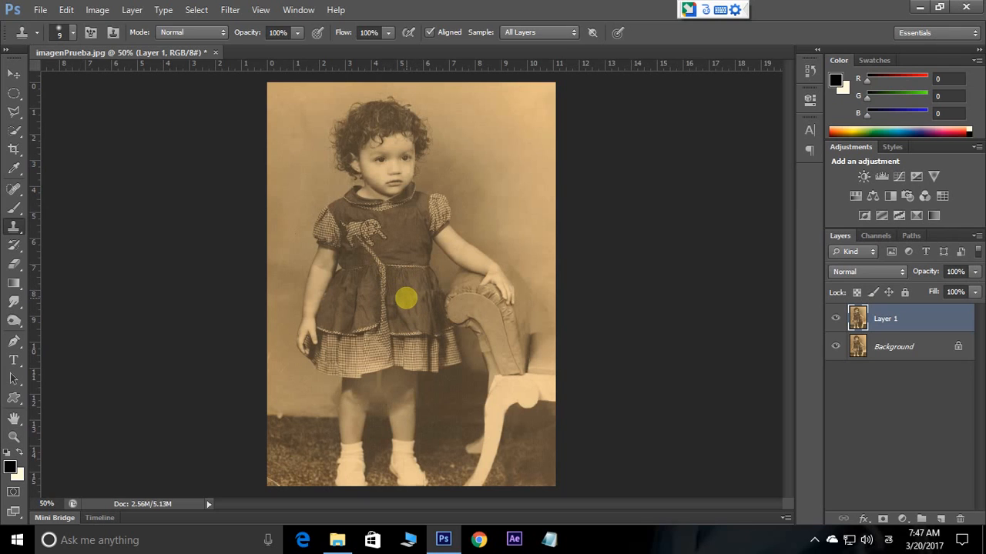
# Step: Select part of the checked skirt ruffle beside the central trim with a size 5 Quick Selection tool
pyautogui.scroll(2, 405, 297)
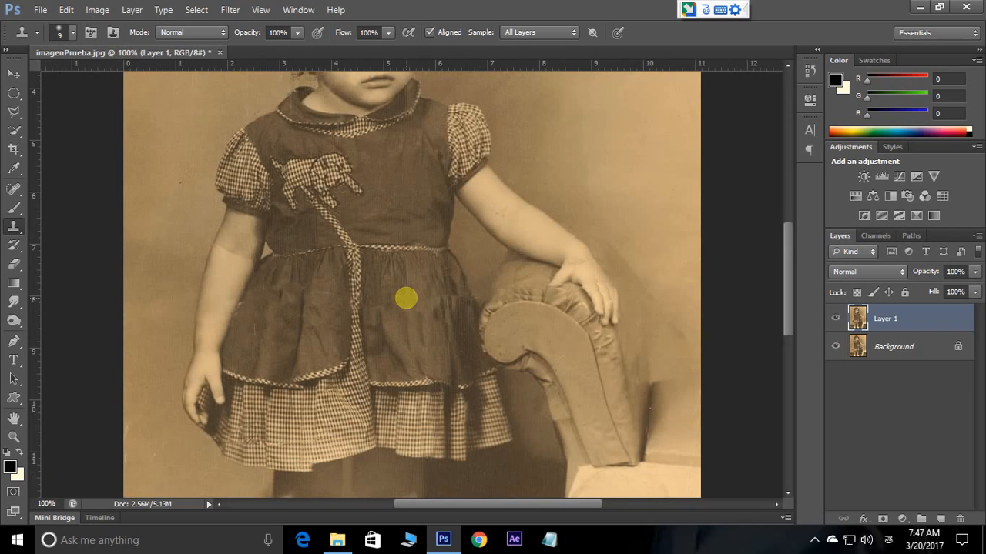
pyautogui.moveTo(364, 355); pyautogui.dragTo(339, 251)
pyautogui.scroll(2, 340, 251)
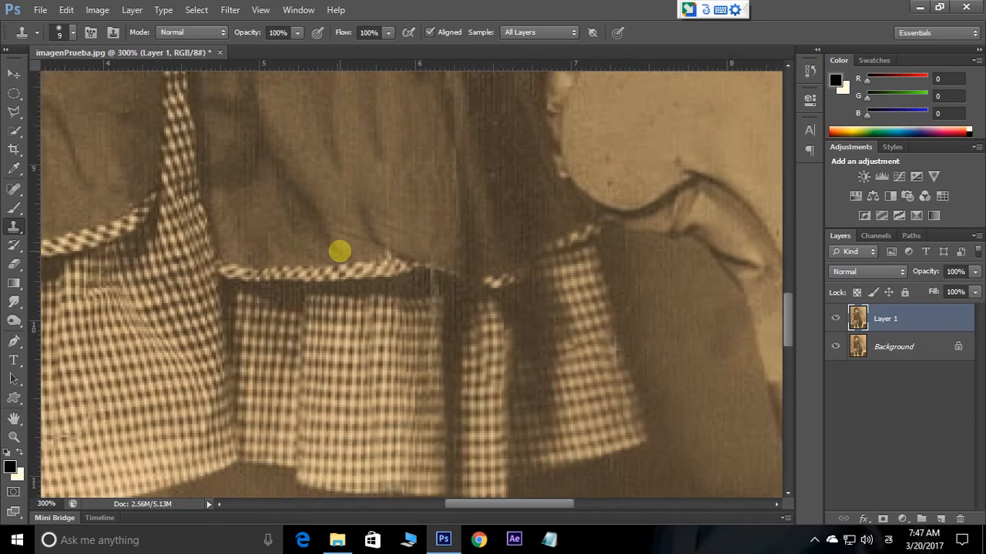
pyautogui.moveTo(192, 281); pyautogui.dragTo(331, 260)
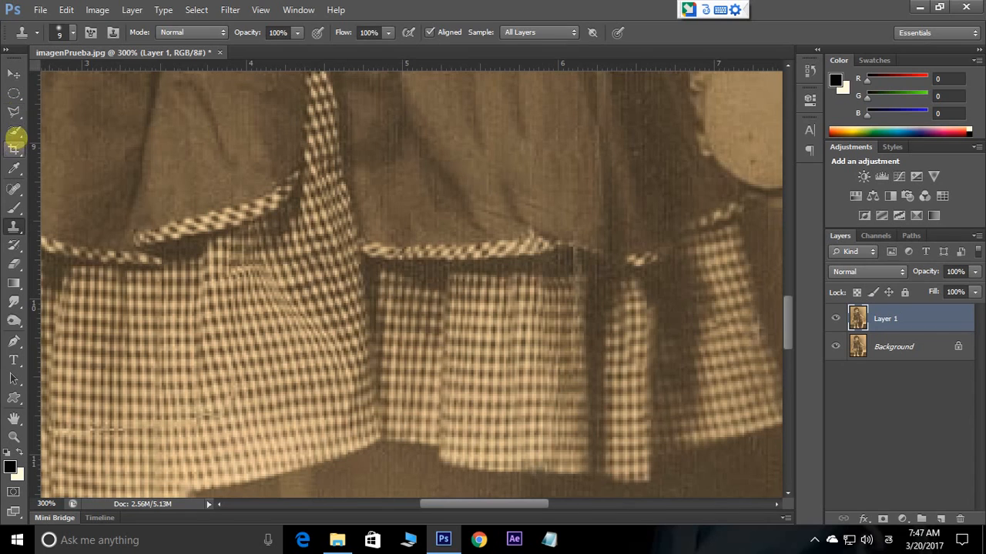
pyautogui.click(15, 131)
pyautogui.moveTo(304, 409)
pyautogui.mouseDown()
pyautogui.moveTo(388, 319)
pyautogui.moveTo(353, 271)
pyautogui.moveTo(419, 237)
pyautogui.moveTo(453, 181)
pyautogui.mouseUp()
pyautogui.moveTo(454, 288)
pyautogui.mouseDown()
pyautogui.moveTo(375, 374)
pyautogui.moveTo(225, 399)
pyautogui.moveTo(185, 379)
pyautogui.moveTo(356, 433)
pyautogui.mouseUp()
pyautogui.moveTo(394, 375); pyautogui.dragTo(382, 308)
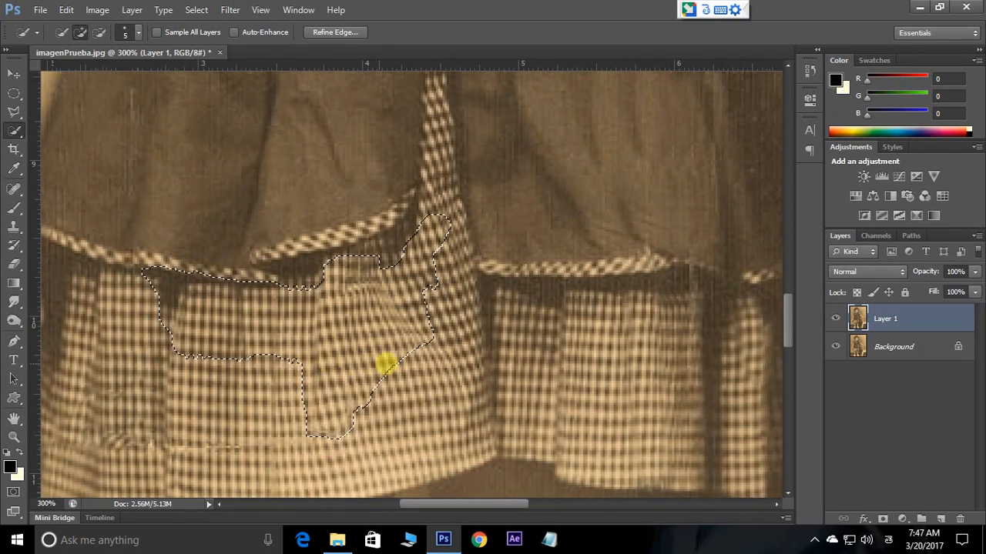
pyautogui.scroll(8, 408, 296)
pyautogui.scroll(6, 406, 244)
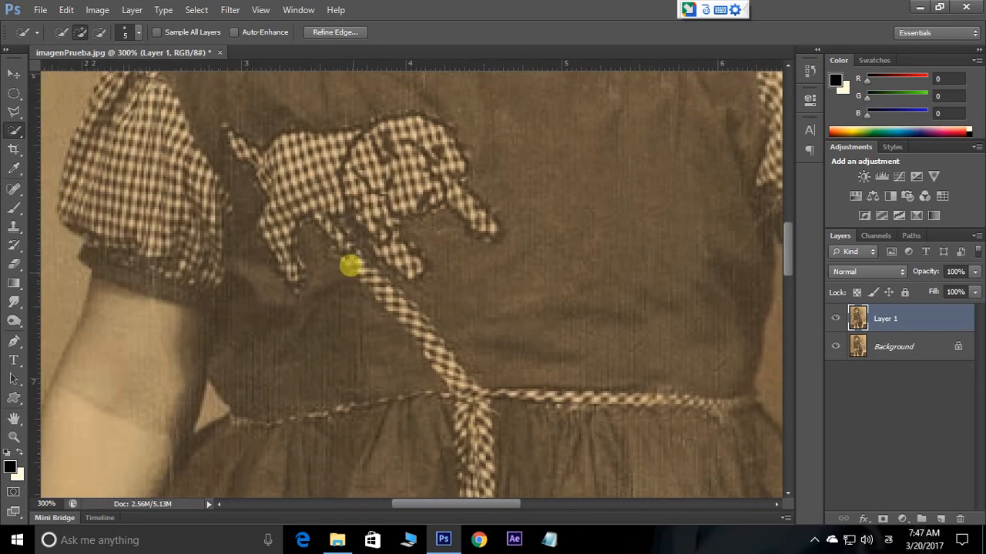
# Step: Add a Solid Color fill layer in bright blue 00c6ff over the selected part of the checked skirt ruffle
pyautogui.moveTo(265, 301); pyautogui.dragTo(138, 322)
pyautogui.moveTo(445, 330); pyautogui.dragTo(443, 100)
pyautogui.moveTo(401, 331); pyautogui.dragTo(420, 174)
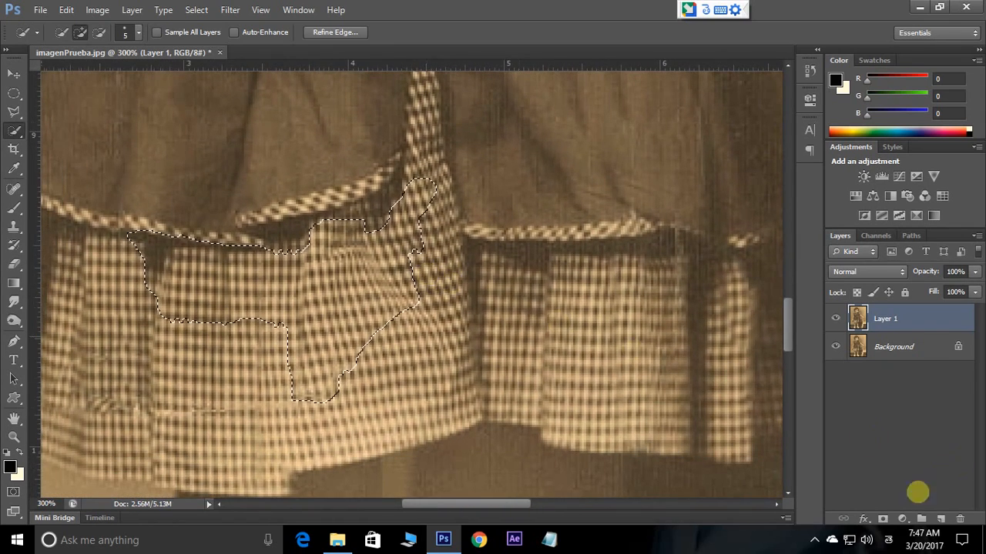
pyautogui.click(902, 517)
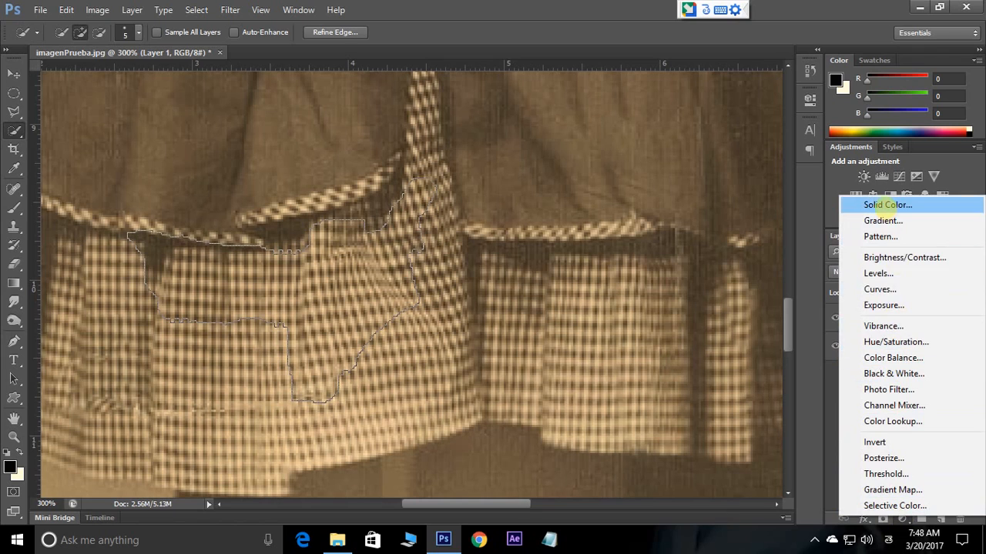
pyautogui.click(885, 204)
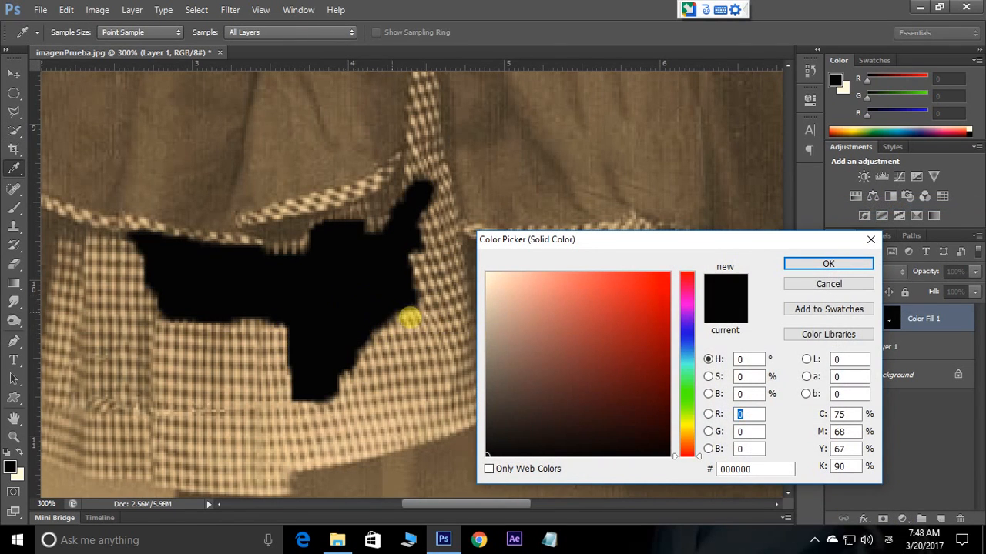
pyautogui.moveTo(686, 451); pyautogui.dragTo(686, 396)
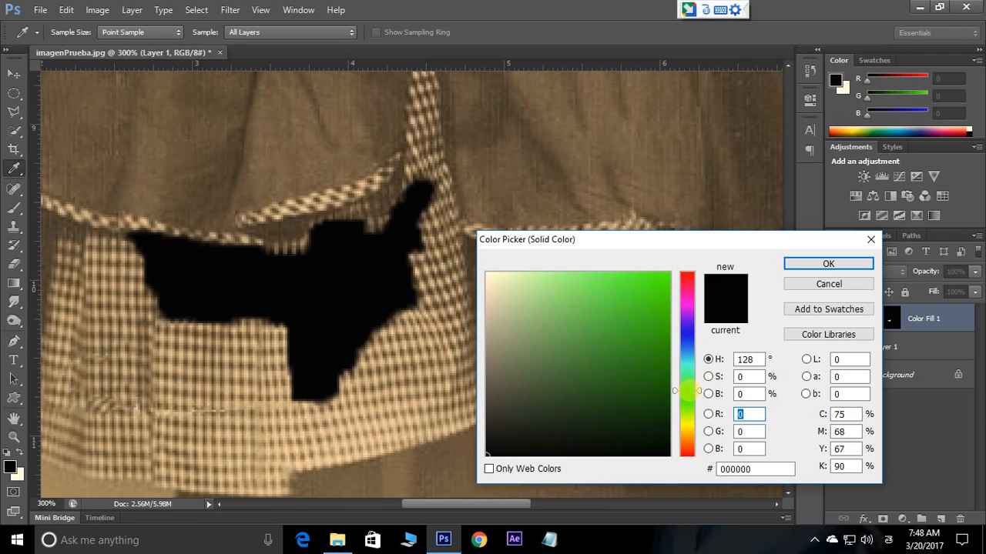
pyautogui.moveTo(688, 386); pyautogui.dragTo(688, 358)
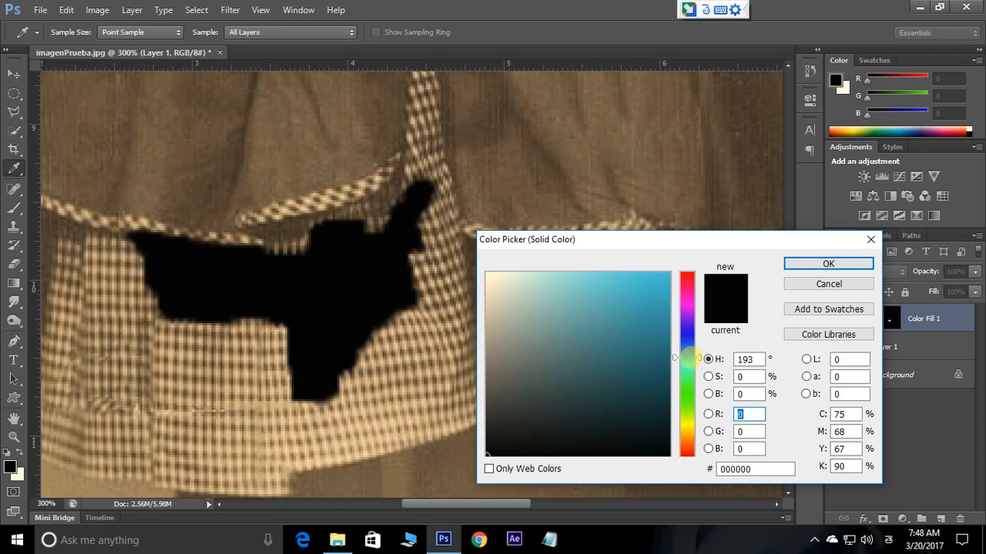
pyautogui.click(668, 271)
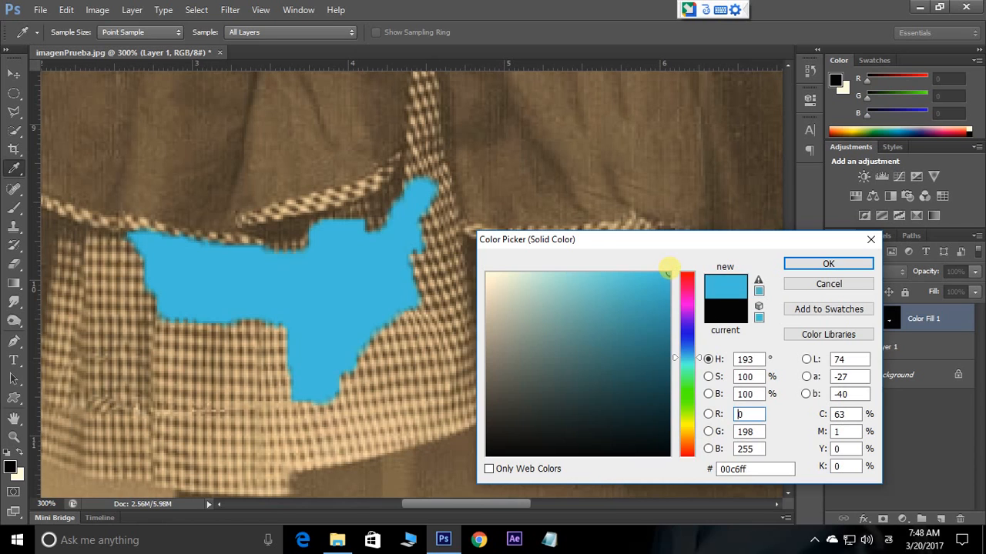
pyautogui.click(810, 264)
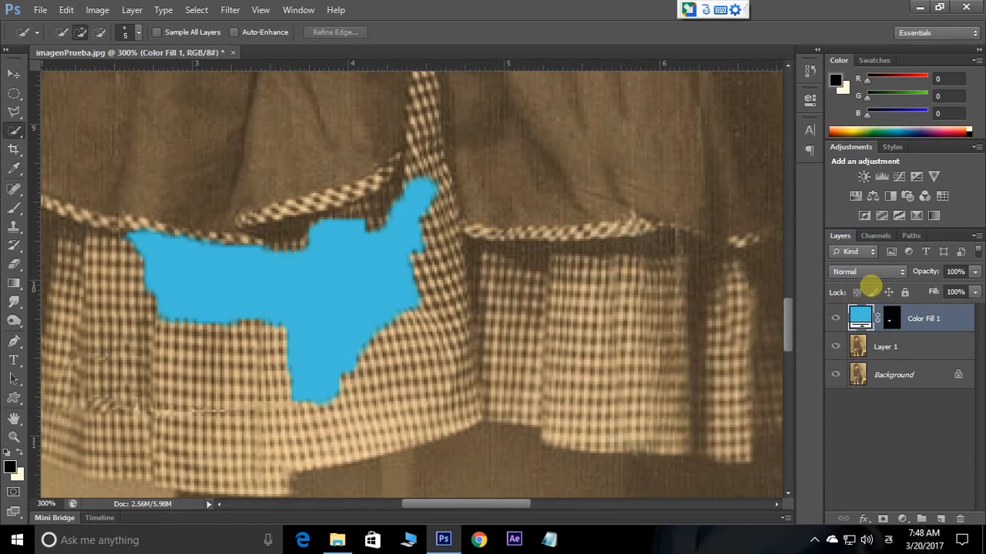
# Step: Set the blue fill layer's blend mode to Overlay and its opacity to 35%
pyautogui.click(867, 269)
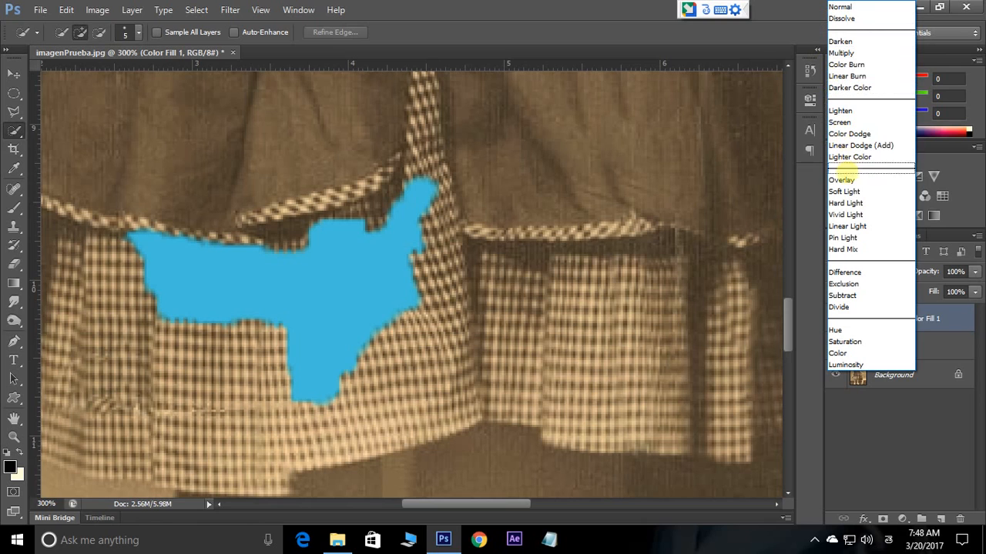
pyautogui.click(845, 179)
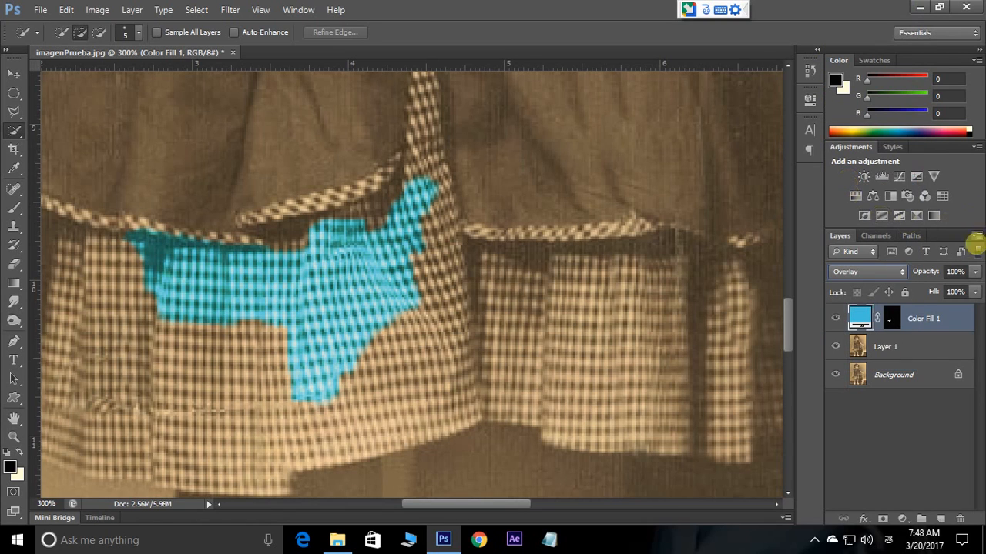
pyautogui.click(974, 271)
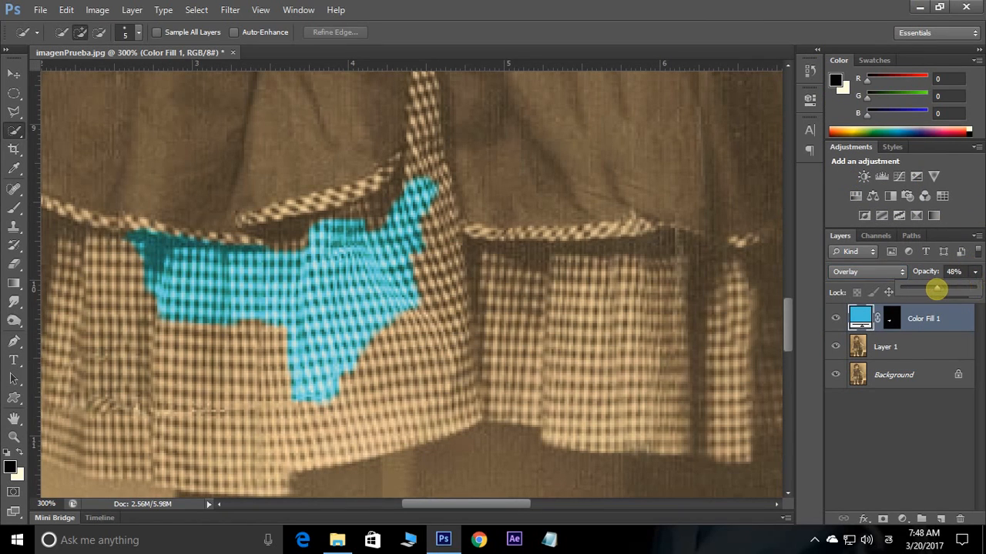
pyautogui.moveTo(937, 289); pyautogui.dragTo(934, 289)
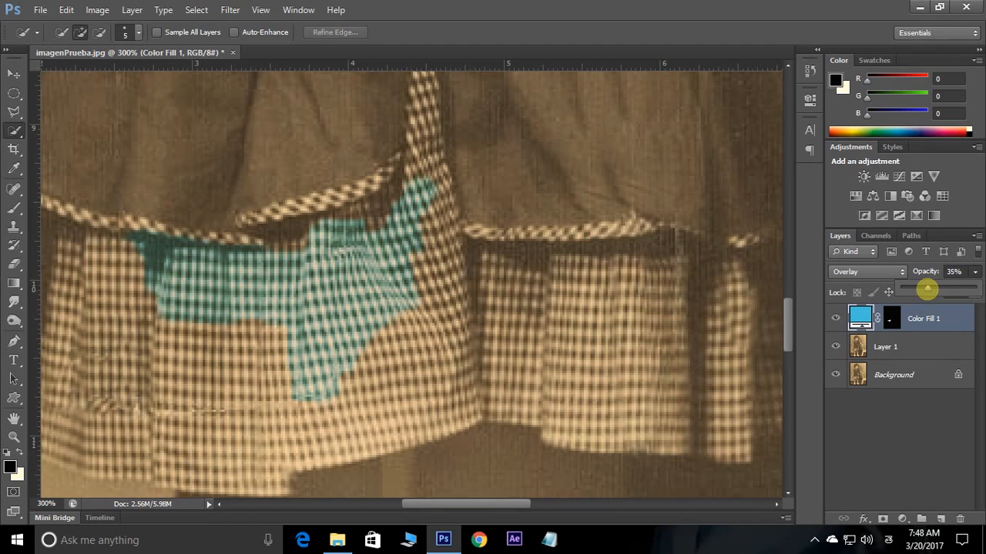
# Step: Select a large area of the plain brown skirt panel between the child's hanging arm and the central checked trim with Quick Selection
pyautogui.moveTo(334, 216); pyautogui.dragTo(381, 321)
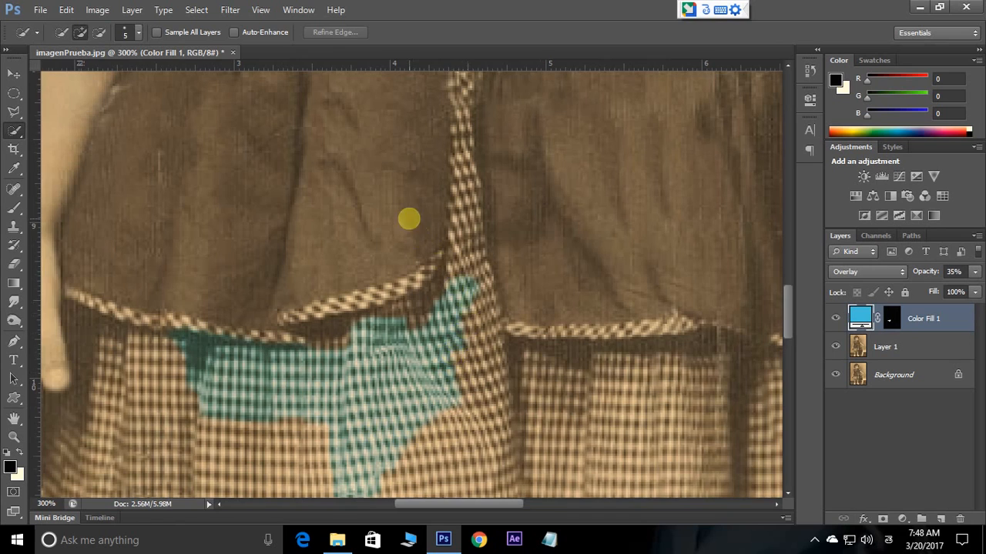
pyautogui.moveTo(408, 219); pyautogui.dragTo(392, 347)
pyautogui.moveTo(355, 286); pyautogui.dragTo(392, 356)
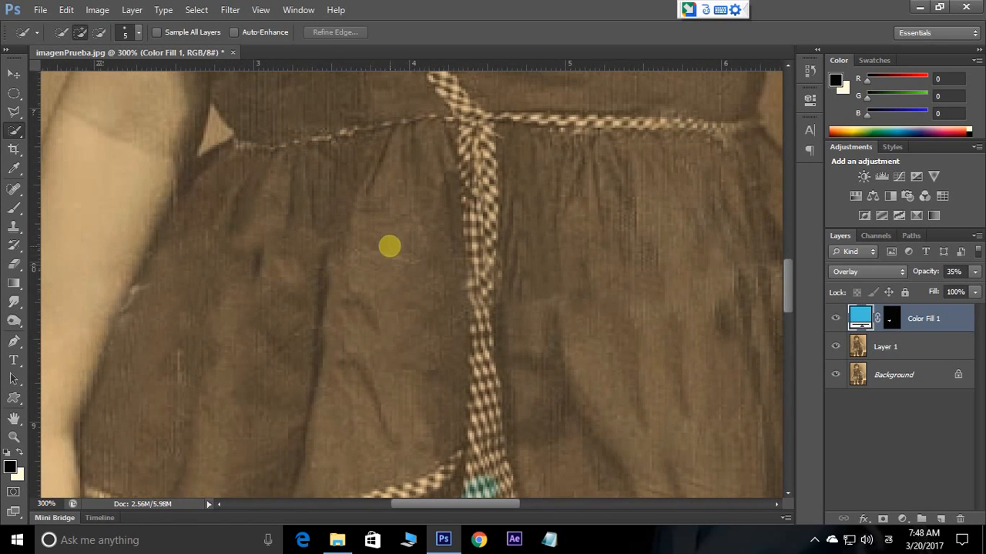
pyautogui.moveTo(311, 245)
pyautogui.mouseDown()
pyautogui.moveTo(305, 399)
pyautogui.moveTo(236, 313)
pyautogui.moveTo(288, 253)
pyautogui.moveTo(240, 331)
pyautogui.moveTo(250, 237)
pyautogui.mouseUp()
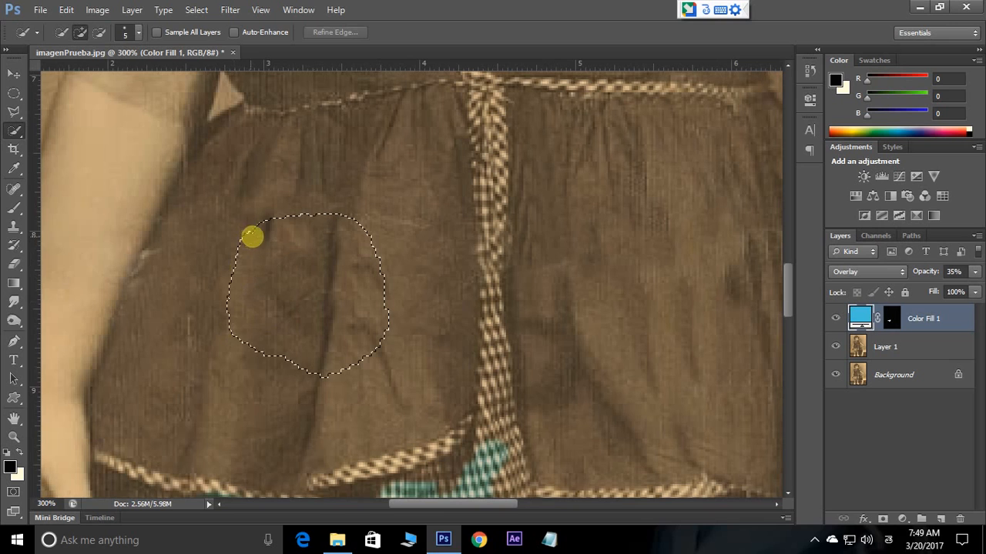
pyautogui.moveTo(401, 169); pyautogui.dragTo(408, 330)
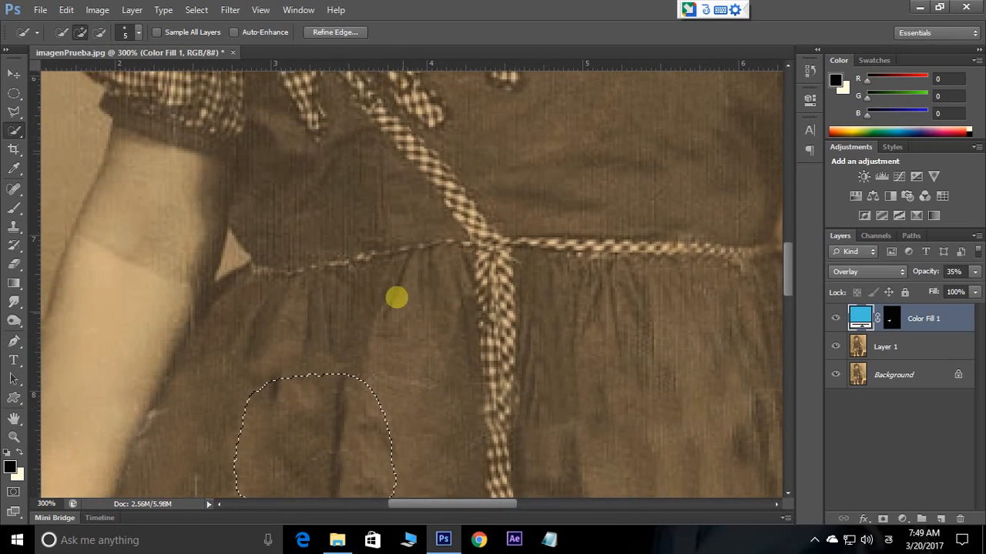
pyautogui.moveTo(439, 428); pyautogui.dragTo(460, 232)
pyautogui.moveTo(227, 354)
pyautogui.mouseDown()
pyautogui.moveTo(201, 288)
pyautogui.moveTo(270, 173)
pyautogui.moveTo(319, 137)
pyautogui.moveTo(431, 161)
pyautogui.moveTo(456, 250)
pyautogui.moveTo(446, 352)
pyautogui.moveTo(400, 388)
pyautogui.moveTo(229, 414)
pyautogui.mouseUp()
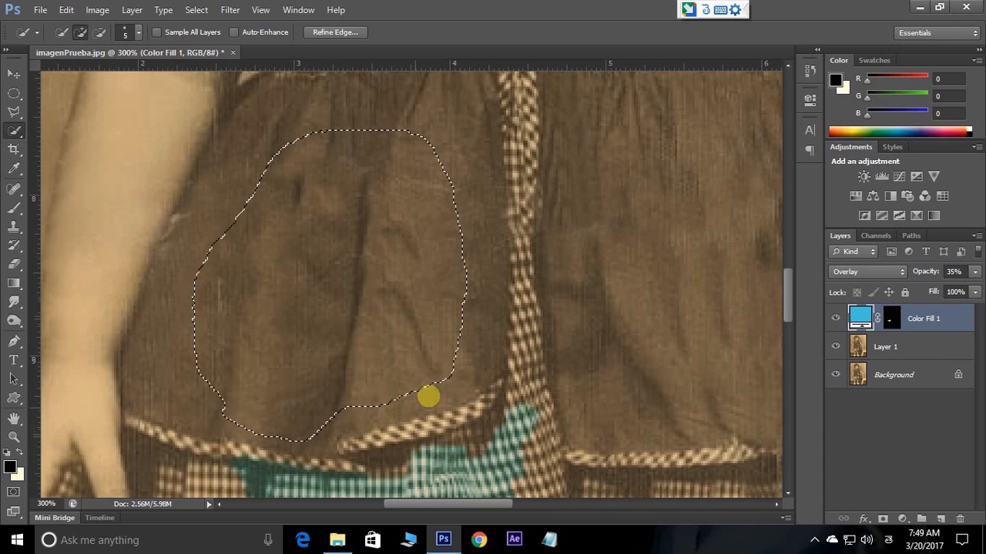
# Step: Add a Solid Color fill layer in dark green 023602 over the selected brown skirt panel
pyautogui.click(901, 517)
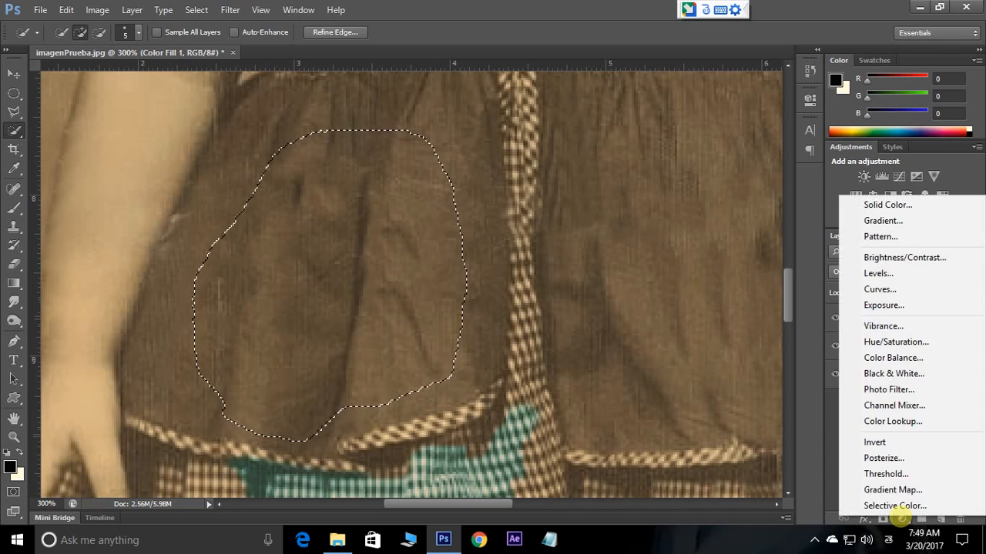
pyautogui.click(873, 204)
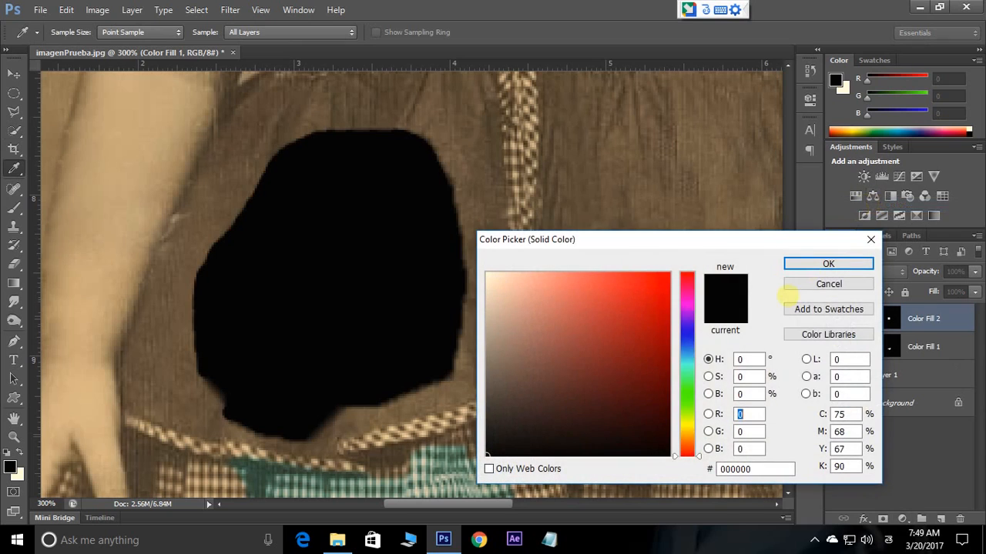
pyautogui.click(687, 394)
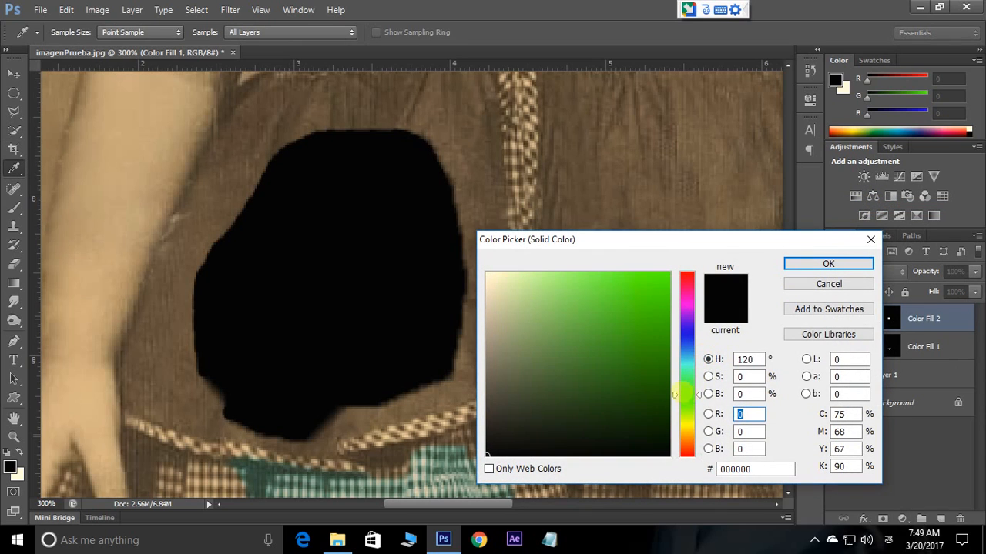
pyautogui.click(662, 401)
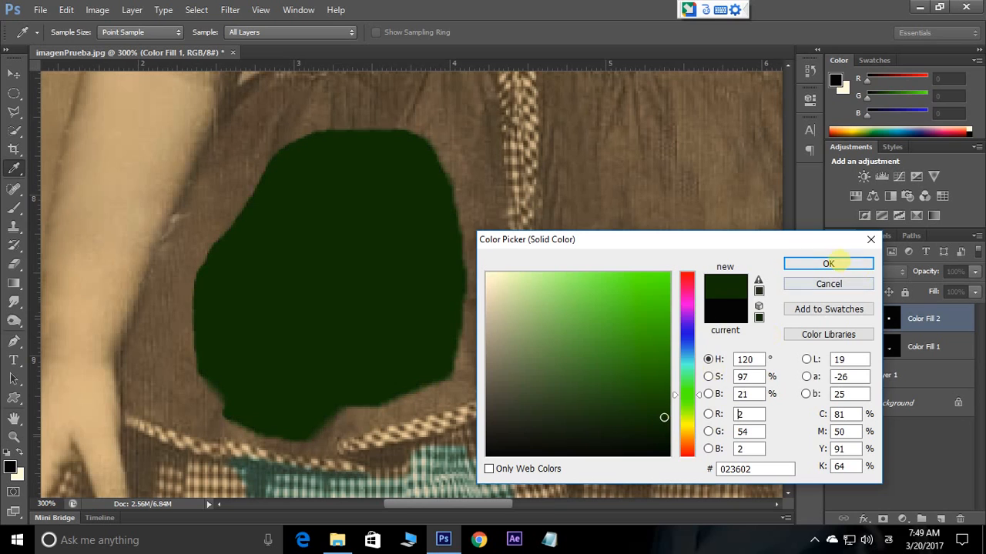
pyautogui.click(828, 263)
# Step: Set the dark green fill layer's blend mode to Overlay and its opacity to 38%
pyautogui.click(873, 273)
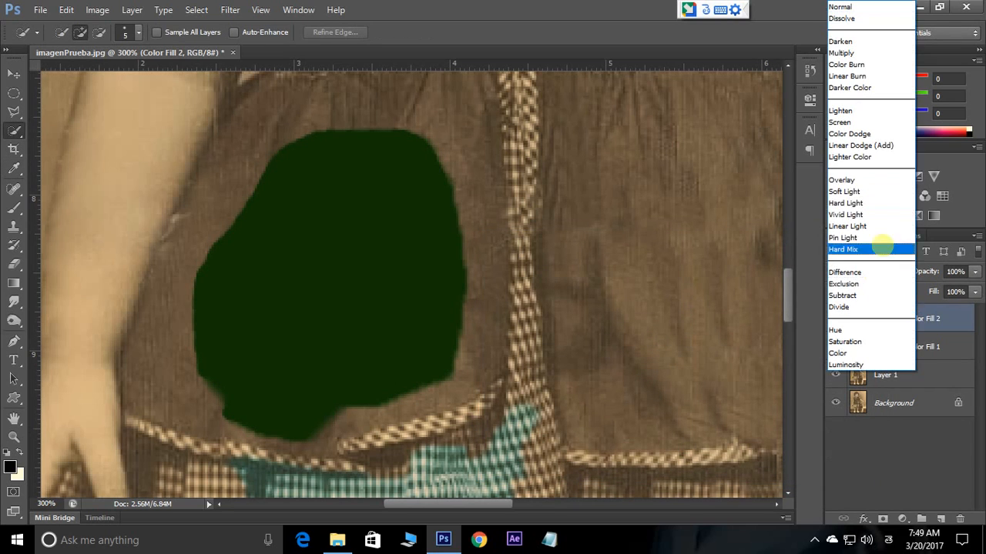
pyautogui.click(844, 179)
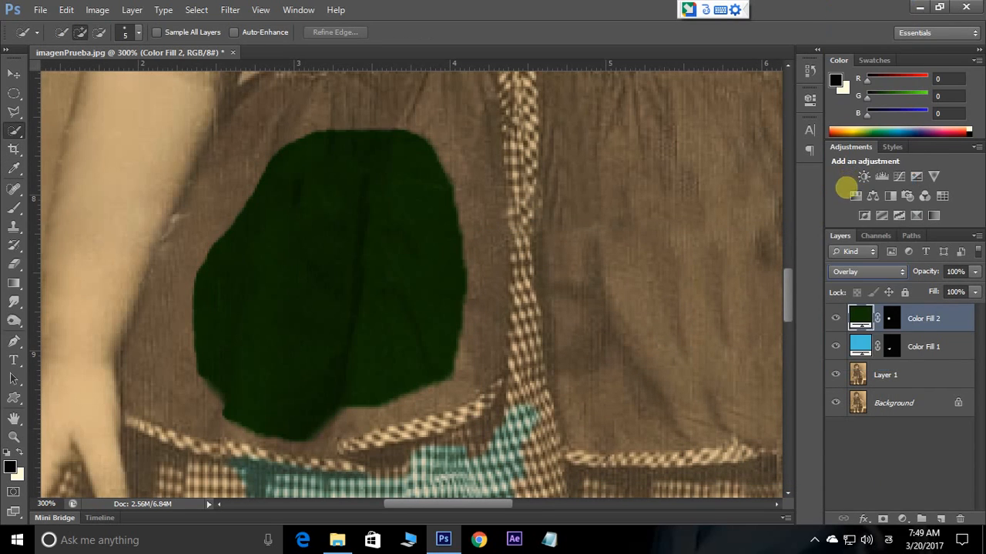
pyautogui.click(974, 272)
pyautogui.moveTo(973, 286); pyautogui.dragTo(933, 288)
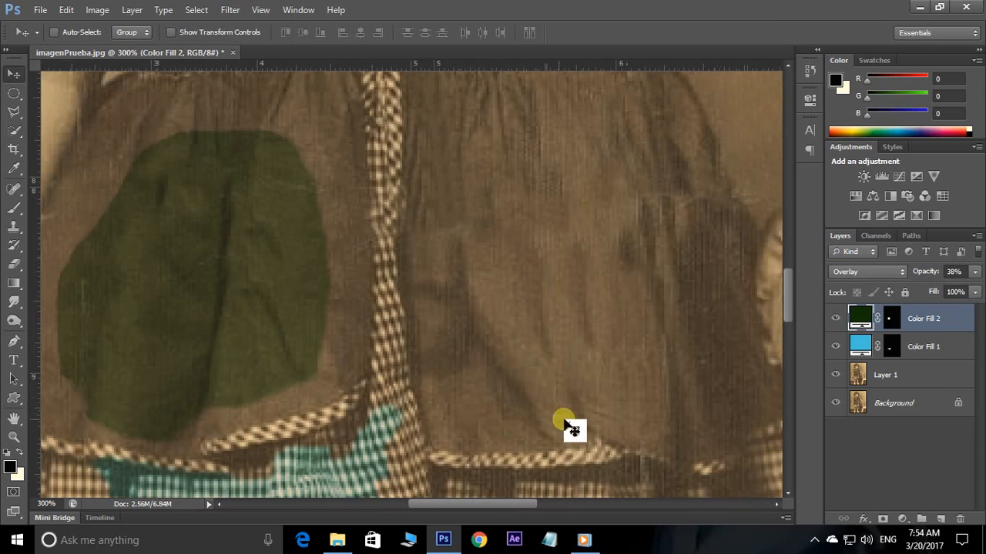
# Step: Inspect the restored skirt, chair, arm and bodice up close, and review the whole photo at 66.67% zoom
pyautogui.moveTo(593, 429); pyautogui.dragTo(307, 431)
pyautogui.moveTo(581, 429); pyautogui.dragTo(461, 345)
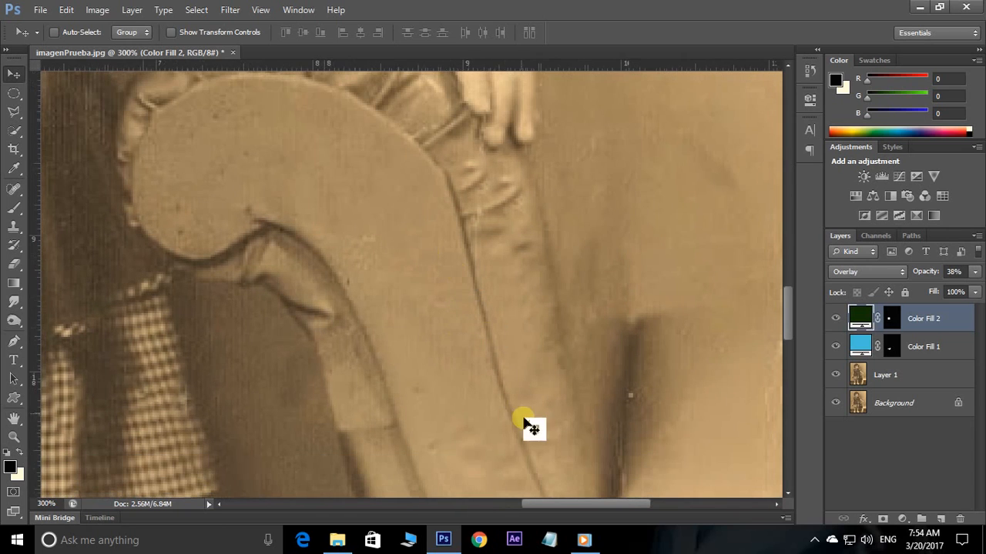
pyautogui.moveTo(544, 413); pyautogui.dragTo(550, 321)
pyautogui.moveTo(396, 292); pyautogui.dragTo(493, 416)
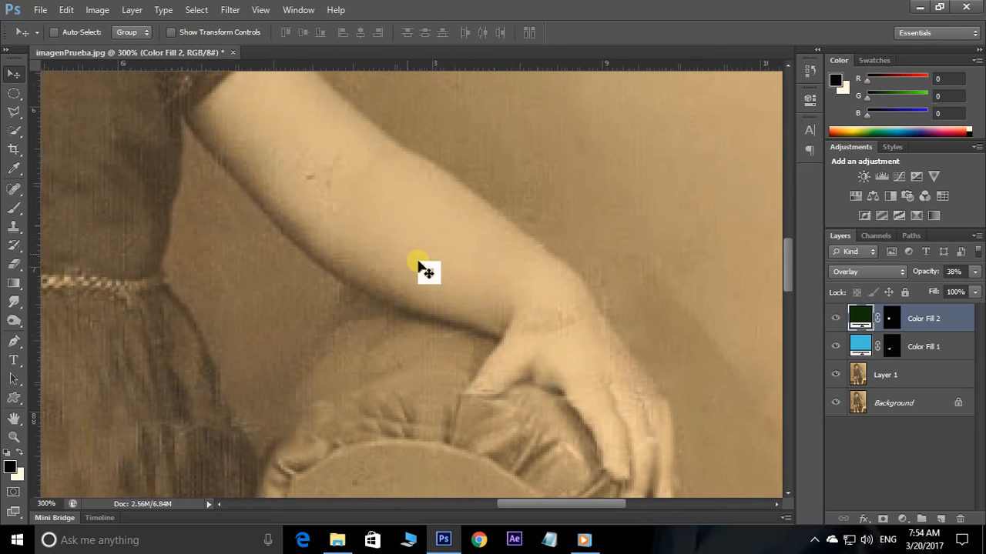
pyautogui.moveTo(285, 213); pyautogui.dragTo(388, 381)
pyautogui.moveTo(383, 290); pyautogui.dragTo(474, 343)
pyautogui.moveTo(295, 231); pyautogui.dragTo(470, 269)
pyautogui.moveTo(589, 372); pyautogui.dragTo(467, 281)
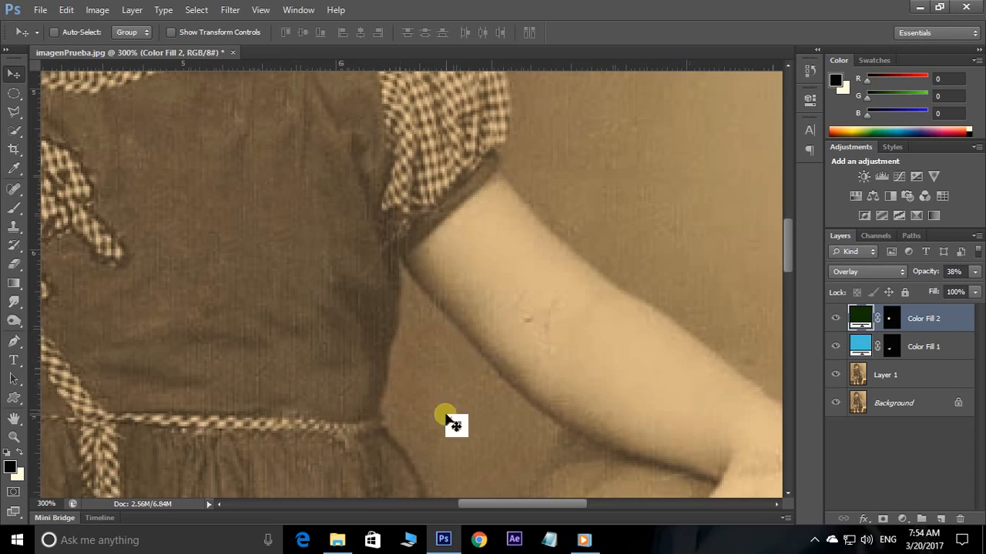
pyautogui.moveTo(294, 356); pyautogui.dragTo(436, 347)
pyautogui.moveTo(433, 201); pyautogui.dragTo(405, 274)
pyautogui.moveTo(478, 400); pyautogui.dragTo(400, 275)
pyautogui.moveTo(350, 334); pyautogui.dragTo(543, 350)
pyautogui.moveTo(452, 294); pyautogui.dragTo(501, 336)
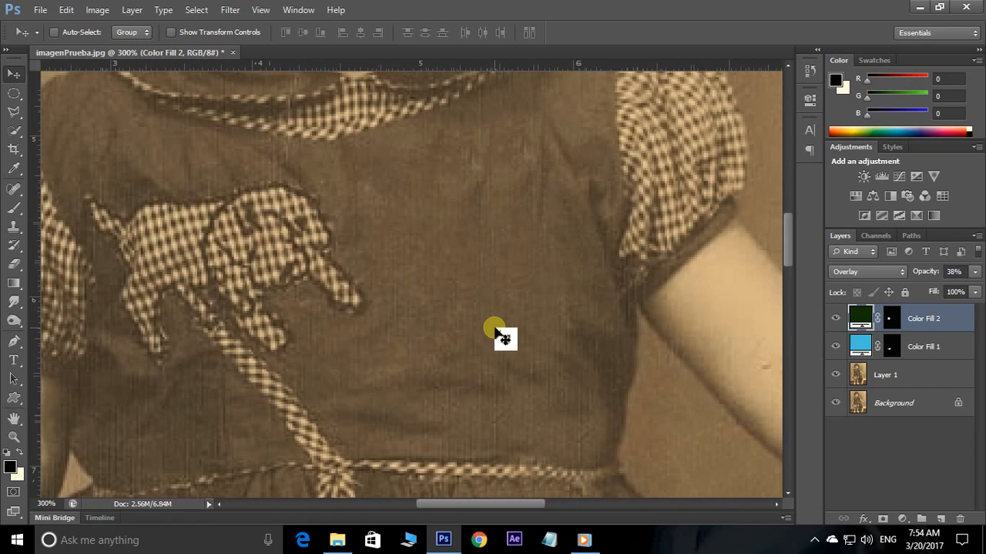
pyautogui.hotkey('ctrl', '-')
pyautogui.hotkey('ctrl', '-')
pyautogui.moveTo(451, 404); pyautogui.dragTo(437, 312)
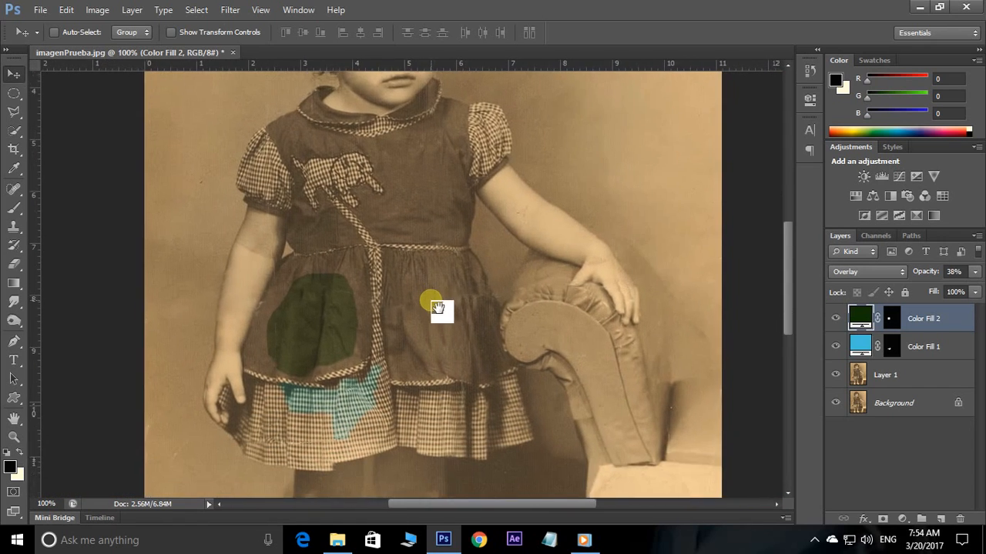
pyautogui.moveTo(446, 392); pyautogui.dragTo(466, 287)
pyautogui.moveTo(460, 223); pyautogui.dragTo(470, 244)
pyautogui.hotkey('ctrl', '-')
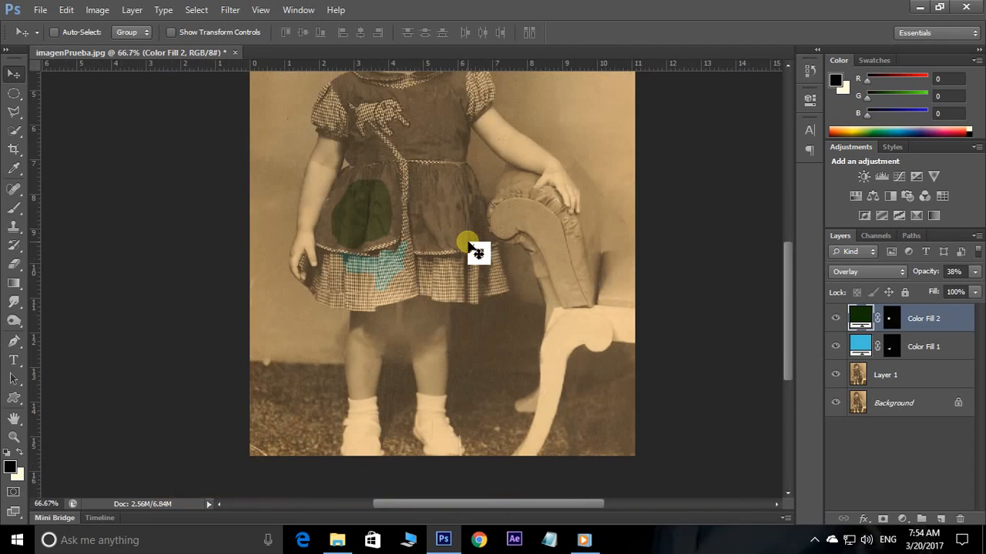
pyautogui.moveTo(490, 194); pyautogui.dragTo(469, 286)
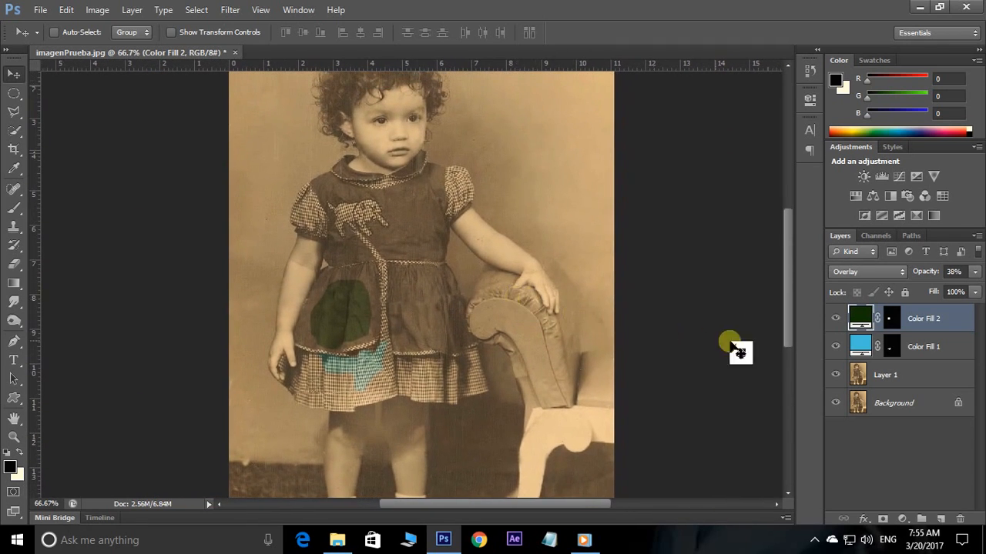
# Step: Toggle Layer 1's visibility off and on twice to compare the restoration with the original photo
pyautogui.click(839, 376)
pyautogui.click(839, 375)
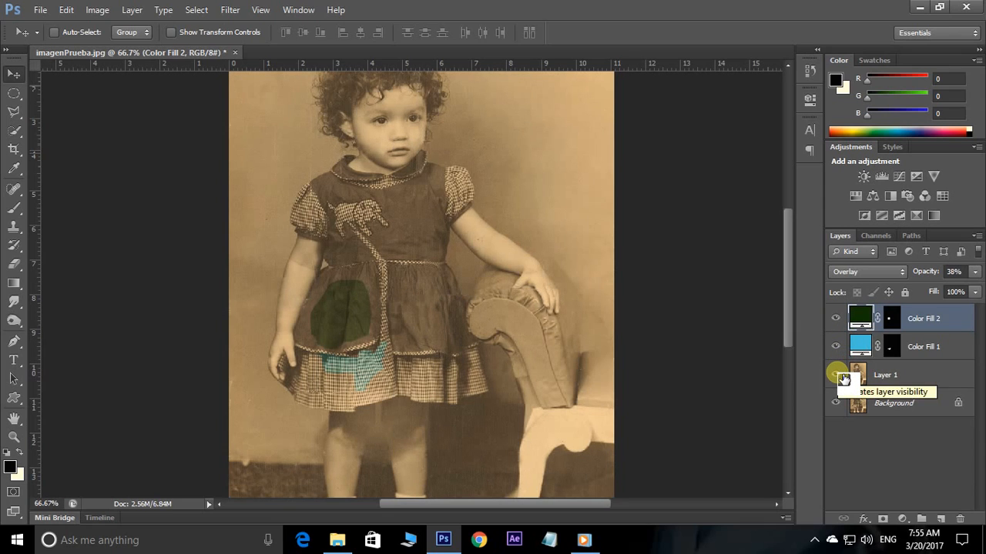
pyautogui.click(841, 376)
pyautogui.click(842, 377)
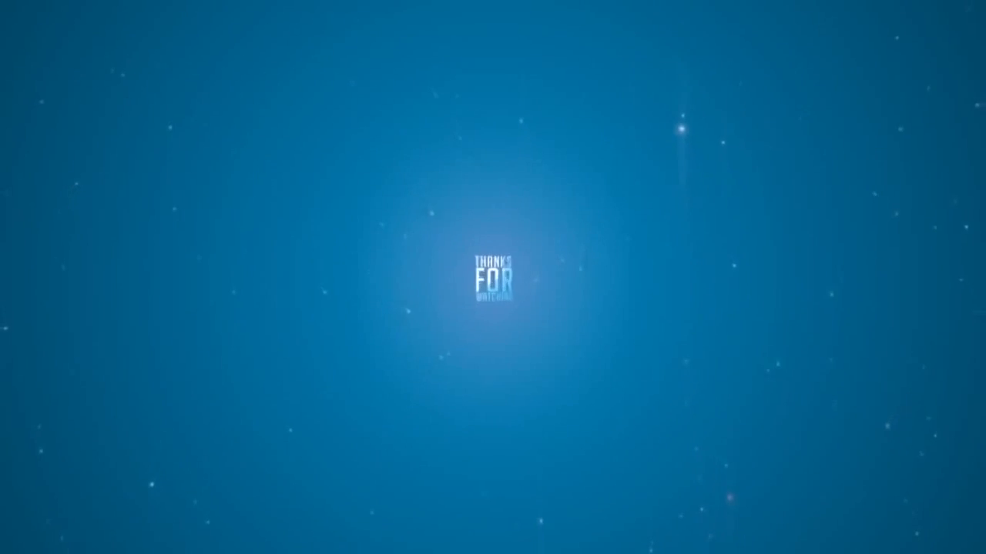